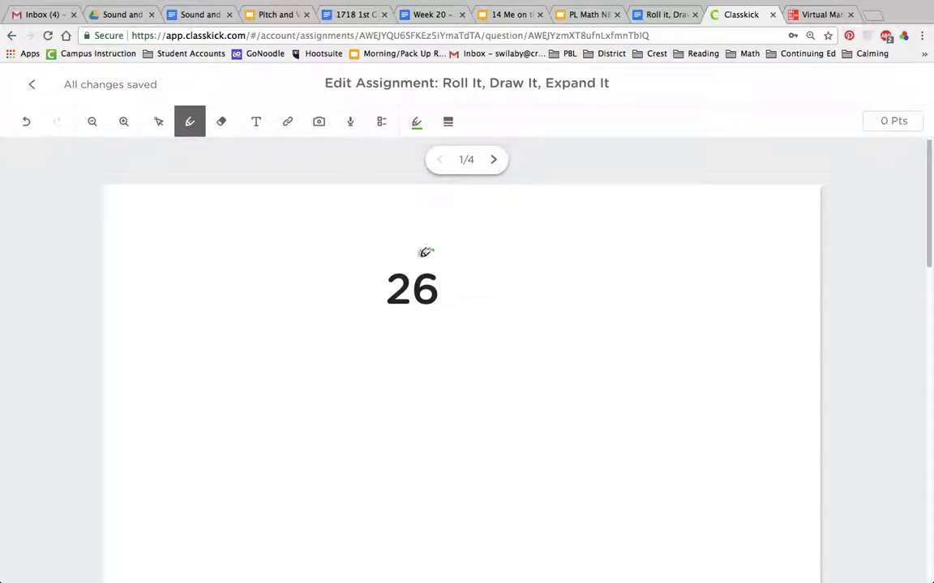
Step: Write the place-value labels T and O in green pen above the digits of 26
{"action": "mouse_move", "coordinate": [424, 252]}
{"action": "left_mouse_down"}
{"action": "mouse_move", "coordinate": [439, 256]}
{"action": "mouse_move", "coordinate": [393, 265]}
{"action": "mouse_move", "coordinate": [387, 247]}
{"action": "mouse_move", "coordinate": [402, 247]}
{"action": "left_mouse_up"}
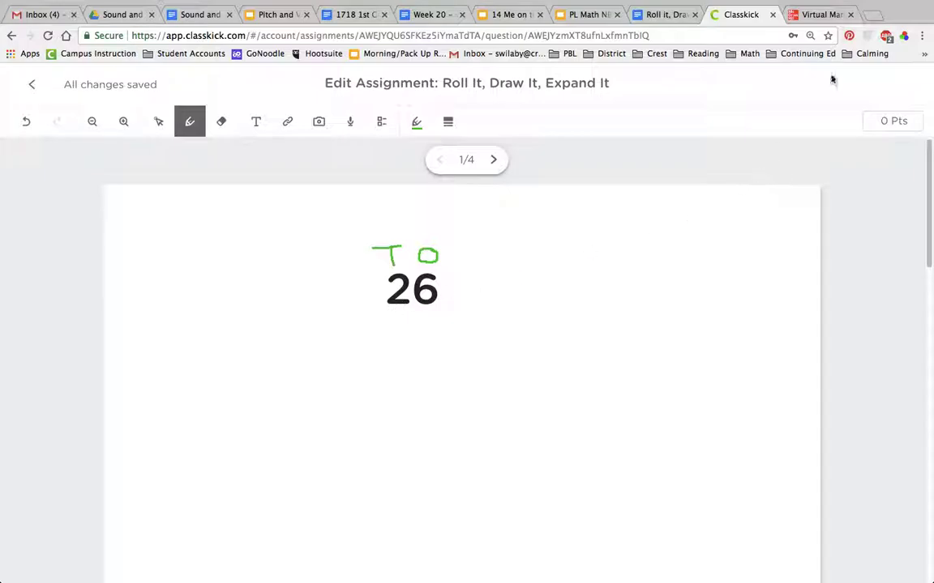
Step: Switch to the Virtual Manipulatives page and place two ten rods side by side in the empty workspace
{"action": "left_click", "coordinate": [810, 14]}
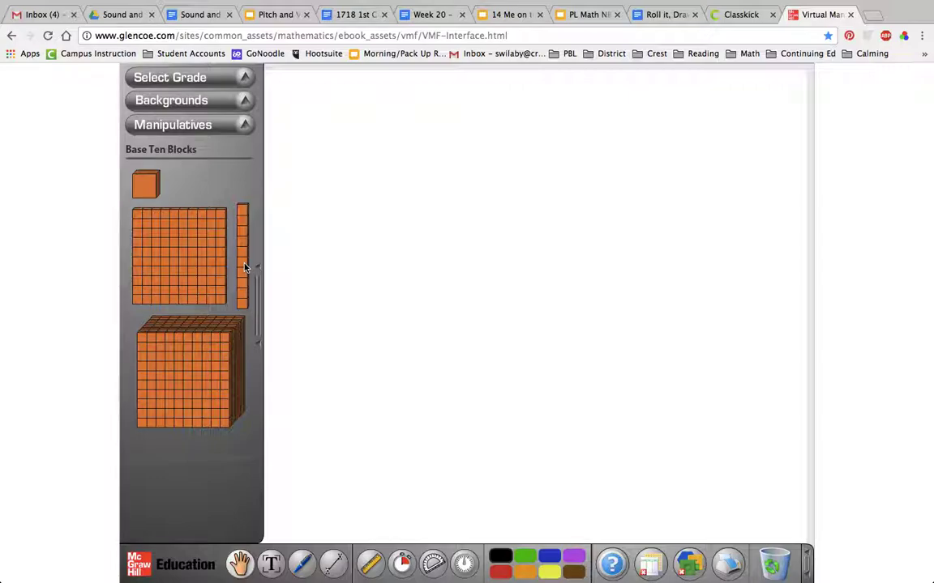
{"action": "left_click_drag", "start_coordinate": [249, 268], "coordinate": [385, 248]}
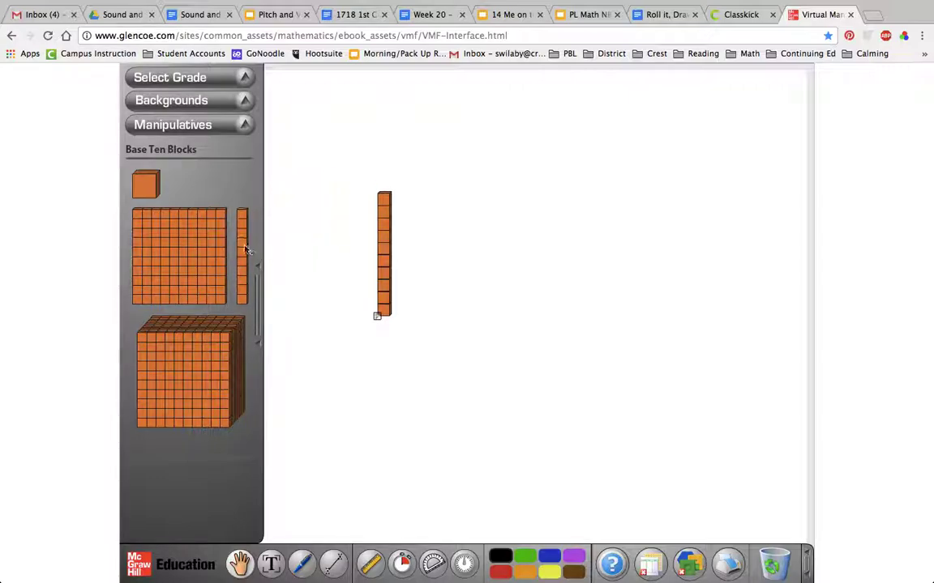
{"action": "left_click_drag", "start_coordinate": [241, 258], "coordinate": [412, 247]}
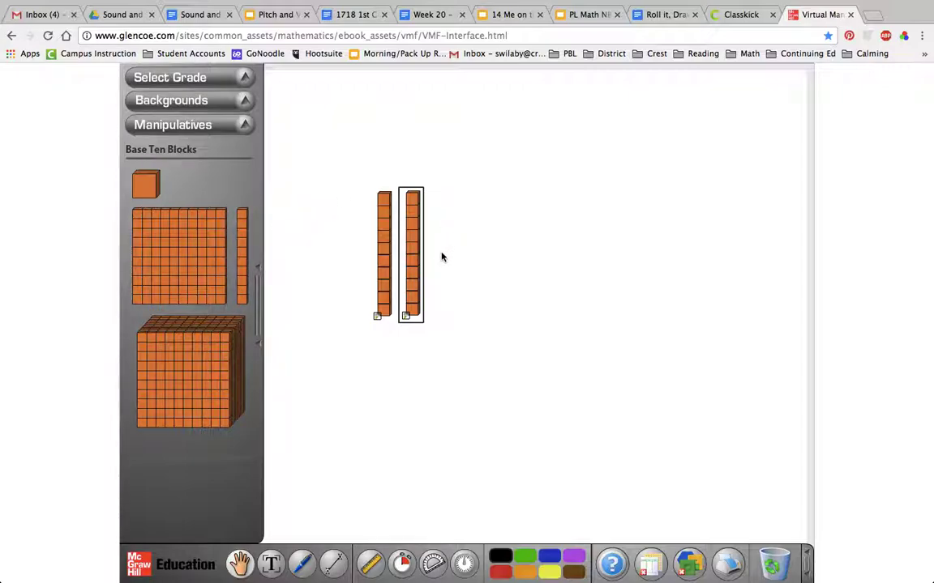
{"action": "left_click", "coordinate": [381, 284]}
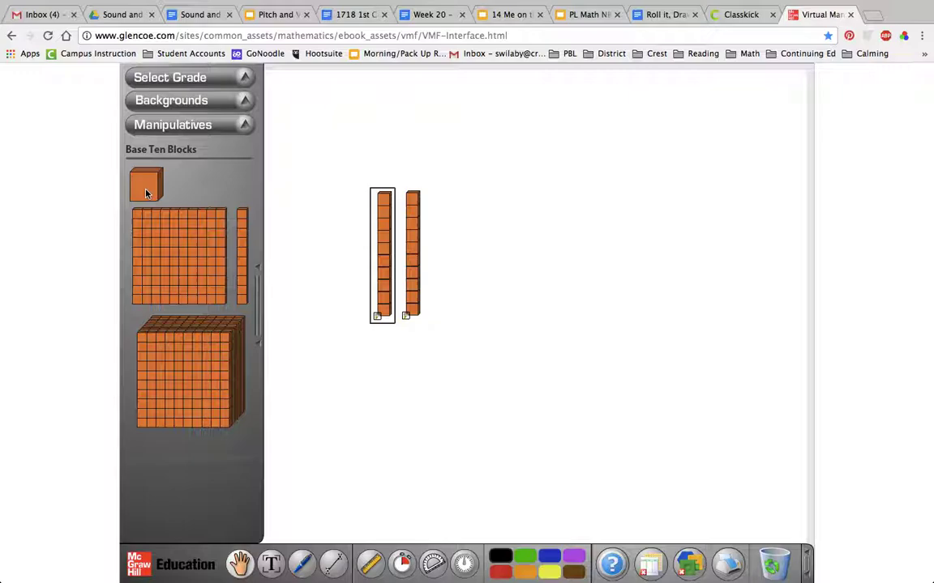
Step: Add six ones cubes to the workspace beside the two ten rods
{"action": "left_click_drag", "start_coordinate": [147, 193], "coordinate": [464, 218]}
{"action": "left_click_drag", "start_coordinate": [146, 184], "coordinate": [493, 231]}
{"action": "left_click_drag", "start_coordinate": [146, 185], "coordinate": [535, 233]}
{"action": "left_click_drag", "start_coordinate": [146, 184], "coordinate": [567, 229]}
{"action": "left_click_drag", "start_coordinate": [161, 173], "coordinate": [604, 238]}
{"action": "left_click_drag", "start_coordinate": [140, 191], "coordinate": [460, 278]}
Step: Arrange the ones cubes into a row of five with the sixth cube just below the first
{"action": "left_click_drag", "start_coordinate": [462, 217], "coordinate": [470, 236]}
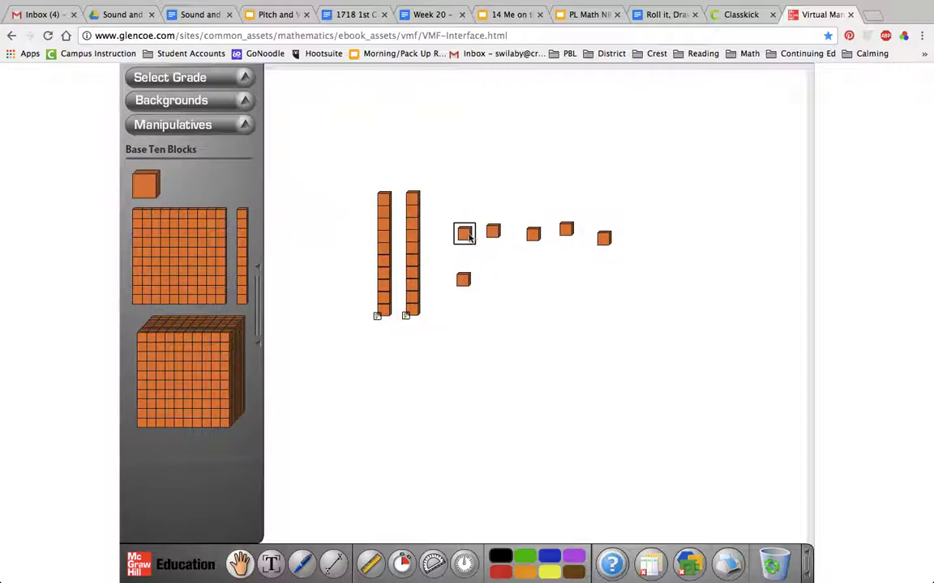
{"action": "mouse_move", "coordinate": [534, 236]}
{"action": "left_mouse_down"}
{"action": "mouse_move", "coordinate": [519, 231]}
{"action": "mouse_move", "coordinate": [544, 231]}
{"action": "left_mouse_up"}
{"action": "left_click_drag", "start_coordinate": [606, 238], "coordinate": [570, 233]}
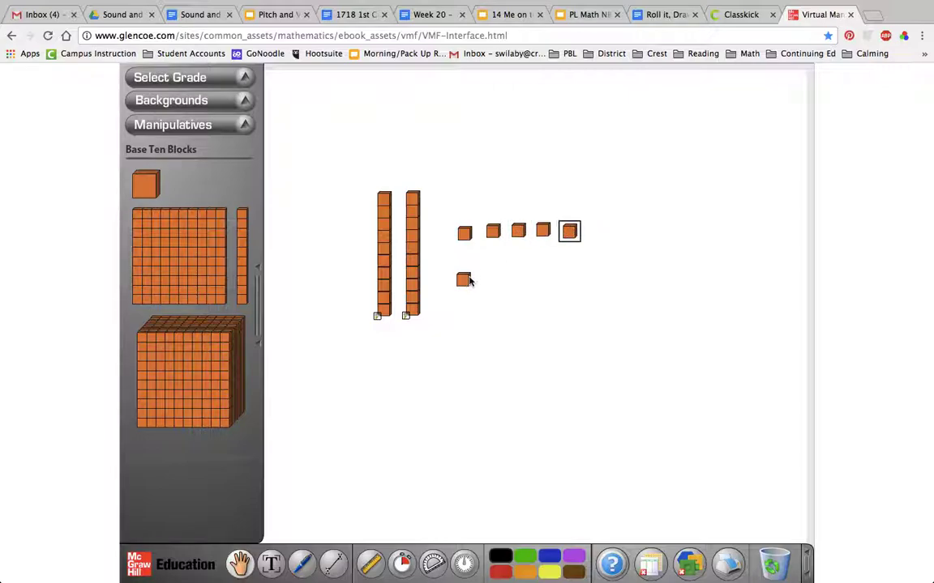
{"action": "left_click_drag", "start_coordinate": [466, 281], "coordinate": [475, 265]}
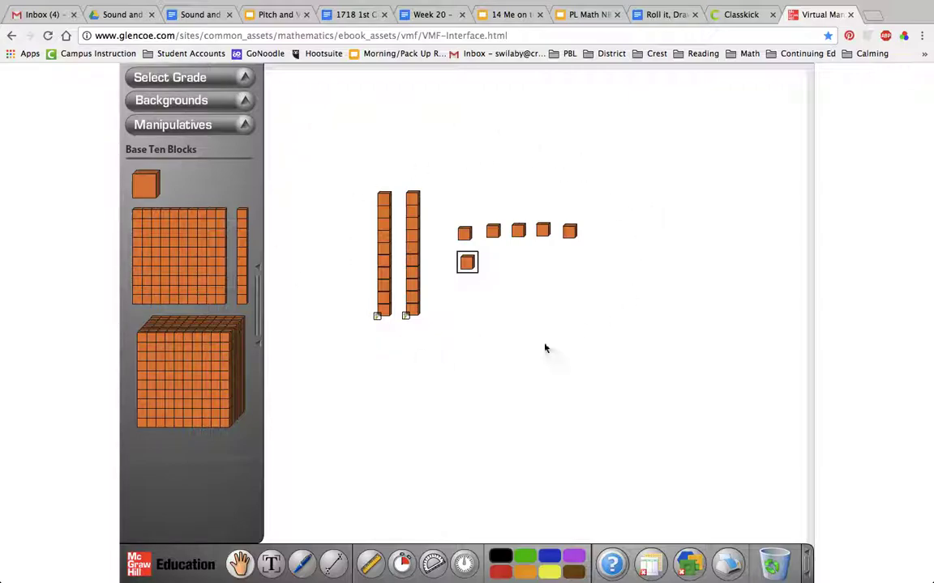
Step: Switch back to Classkick and draw a vertical green line below 26 to stand for one ten
{"action": "left_click", "coordinate": [739, 14]}
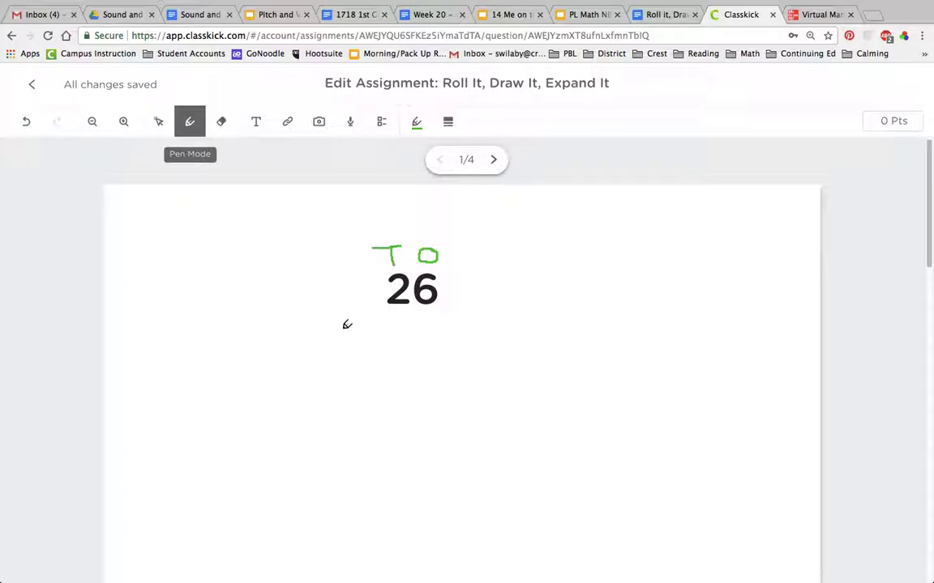
{"action": "left_click_drag", "start_coordinate": [341, 329], "coordinate": [341, 381]}
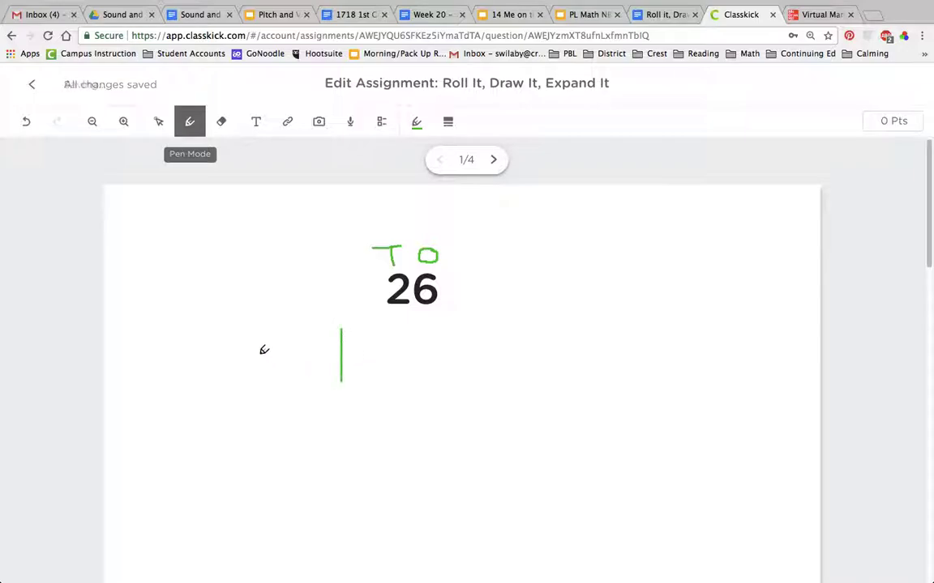
{"action": "left_click_drag", "start_coordinate": [155, 297], "coordinate": [152, 427]}
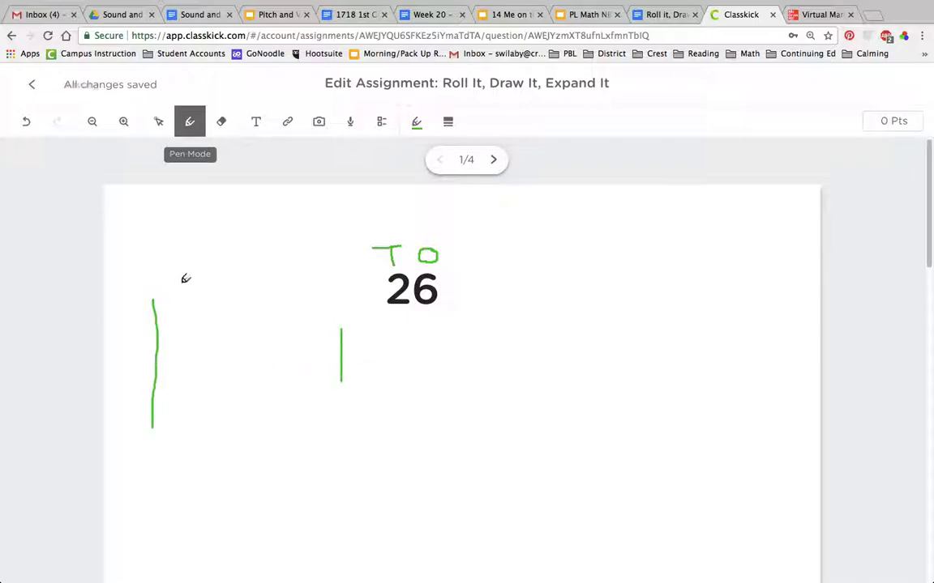
{"action": "mouse_move", "coordinate": [152, 299]}
{"action": "left_mouse_down"}
{"action": "mouse_move", "coordinate": [171, 296]}
{"action": "mouse_move", "coordinate": [177, 407]}
{"action": "mouse_move", "coordinate": [169, 422]}
{"action": "mouse_move", "coordinate": [150, 425]}
{"action": "mouse_move", "coordinate": [180, 409]}
{"action": "mouse_move", "coordinate": [184, 395]}
{"action": "mouse_move", "coordinate": [155, 283]}
{"action": "mouse_move", "coordinate": [171, 284]}
{"action": "mouse_move", "coordinate": [157, 273]}
{"action": "mouse_move", "coordinate": [170, 271]}
{"action": "mouse_move", "coordinate": [171, 284]}
{"action": "left_mouse_up"}
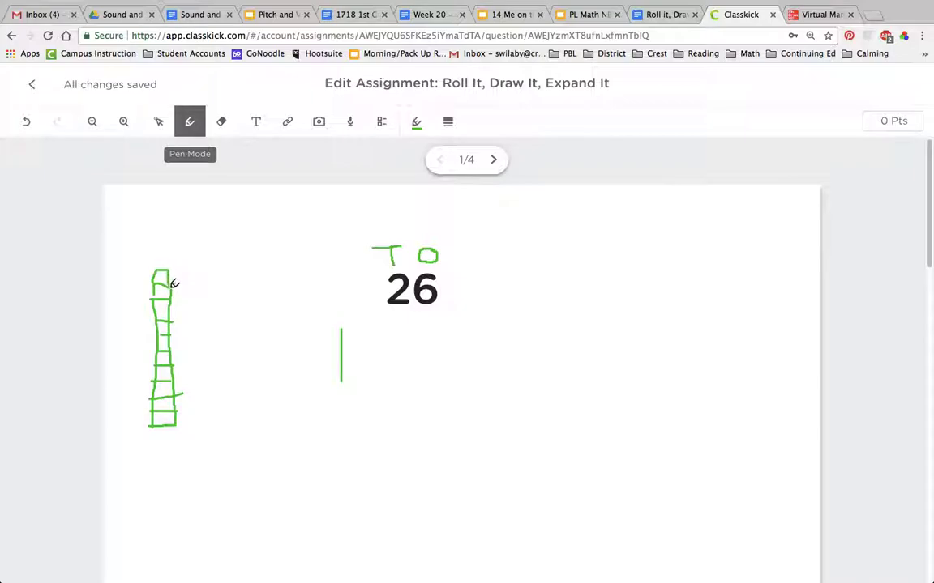
{"action": "left_click", "coordinate": [222, 123]}
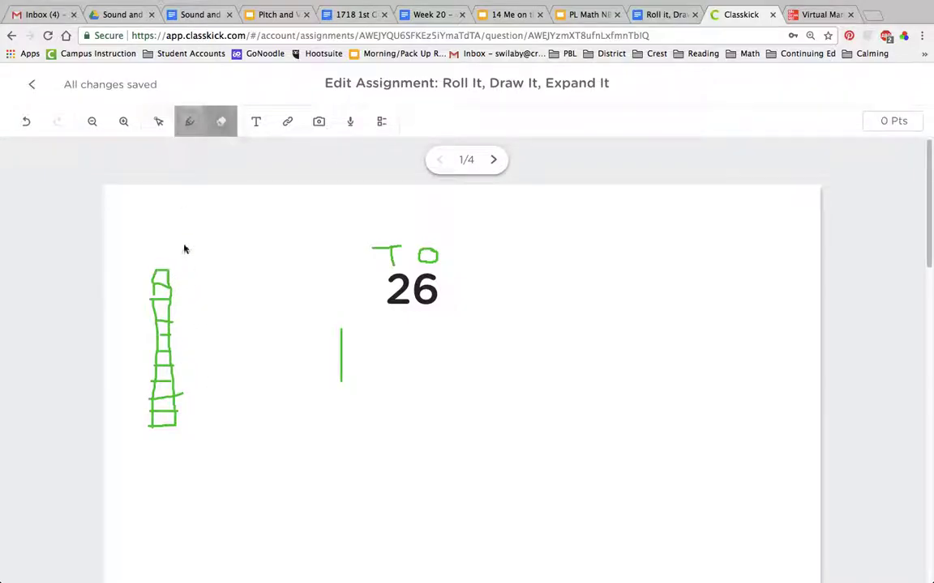
{"action": "left_click_drag", "start_coordinate": [162, 265], "coordinate": [167, 411]}
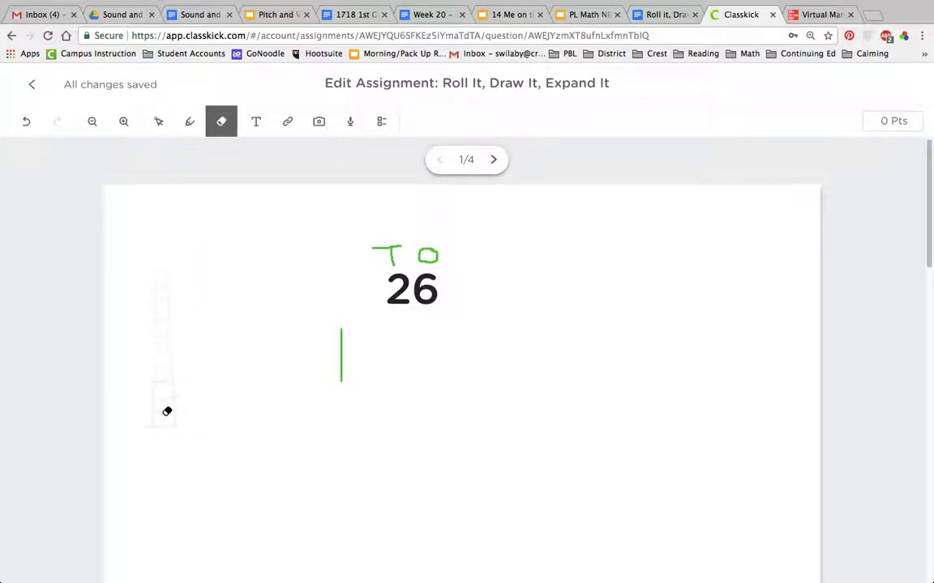
Step: Draw a second ten line and six small ones squares below 26, and compare the drawing with the base ten blocks
{"action": "left_click", "coordinate": [190, 122]}
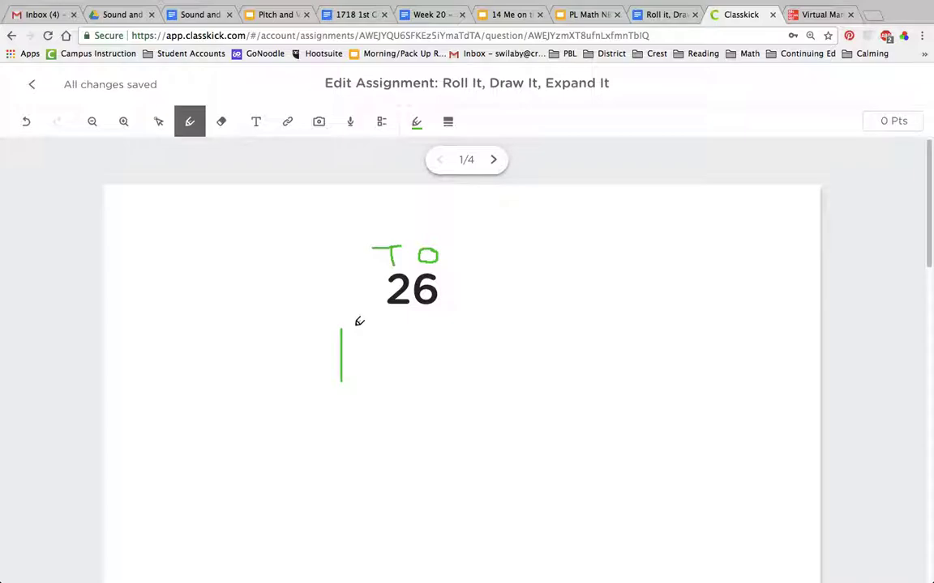
{"action": "left_click_drag", "start_coordinate": [354, 328], "coordinate": [352, 379]}
{"action": "left_click_drag", "start_coordinate": [374, 334], "coordinate": [453, 336]}
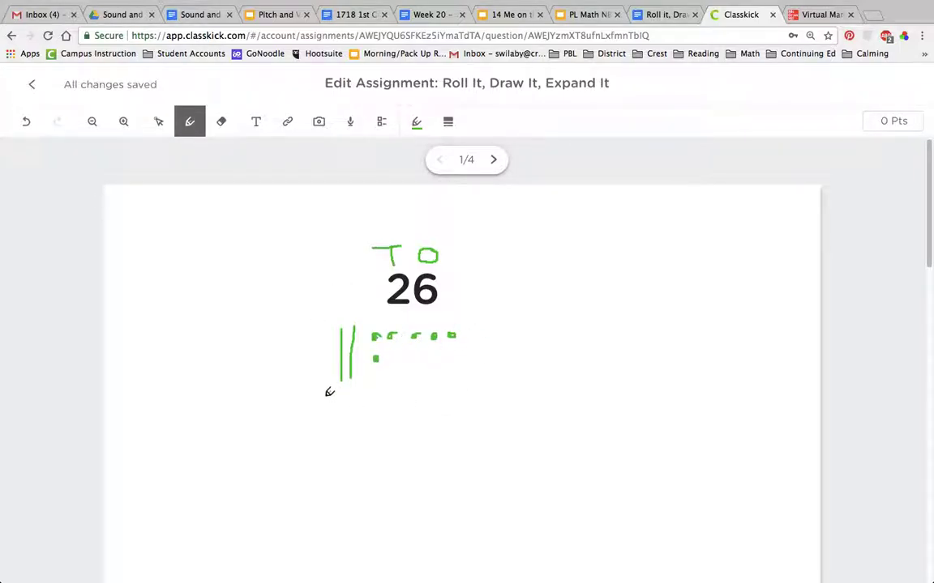
{"action": "left_click", "coordinate": [810, 15]}
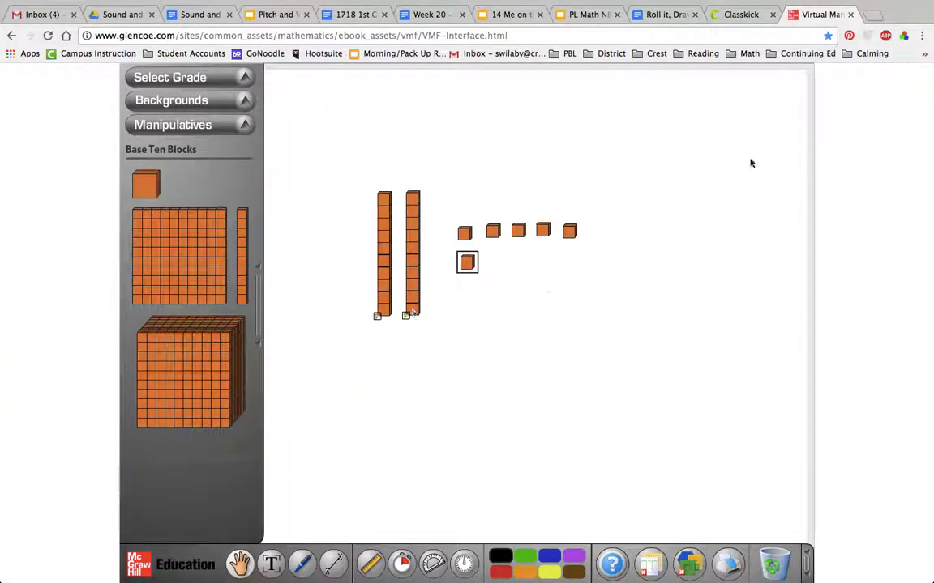
{"action": "left_click", "coordinate": [736, 16]}
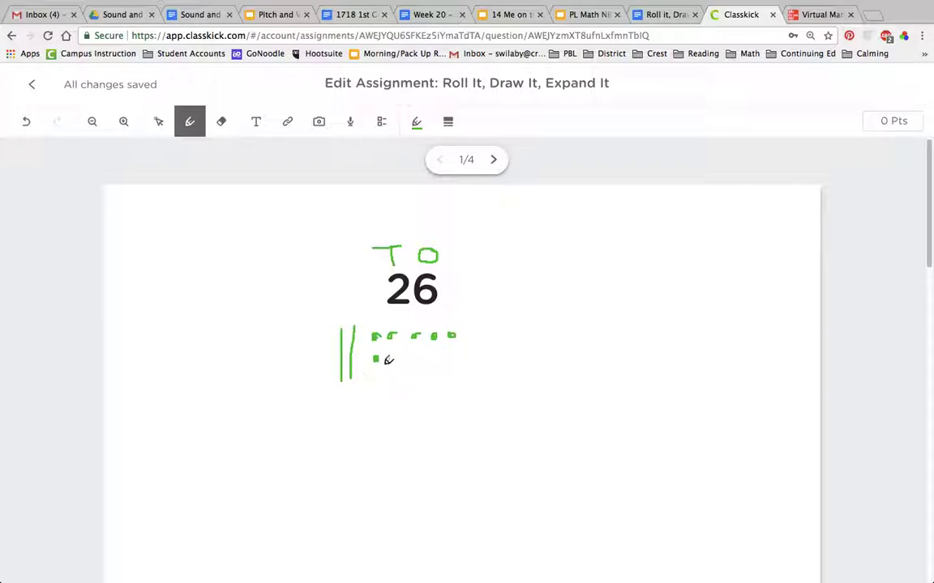
Step: Go to question 2 and write the labels T and O above the digits of 83
{"action": "left_click", "coordinate": [493, 162]}
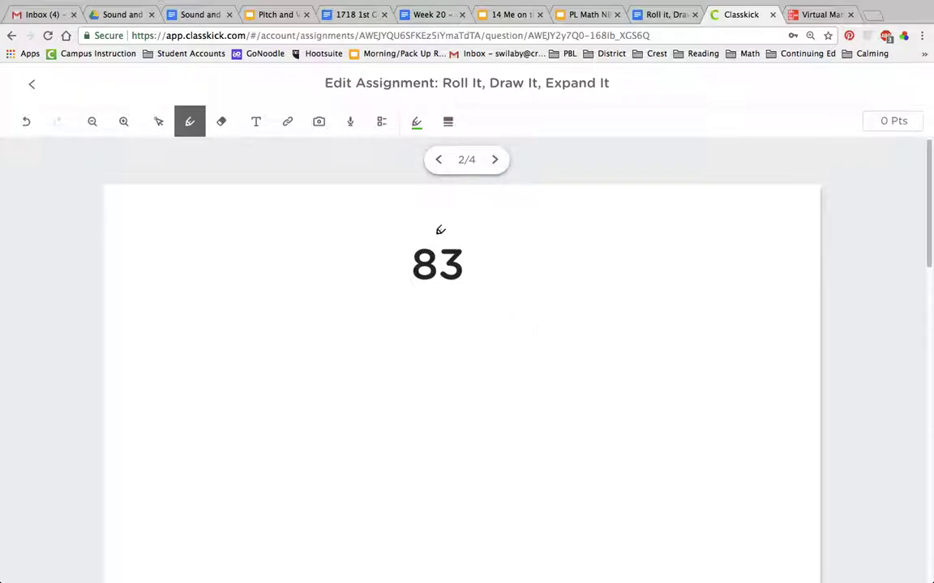
{"action": "mouse_move", "coordinate": [423, 220]}
{"action": "left_mouse_down"}
{"action": "mouse_move", "coordinate": [422, 240]}
{"action": "mouse_move", "coordinate": [465, 239]}
{"action": "mouse_move", "coordinate": [457, 229]}
{"action": "left_mouse_up"}
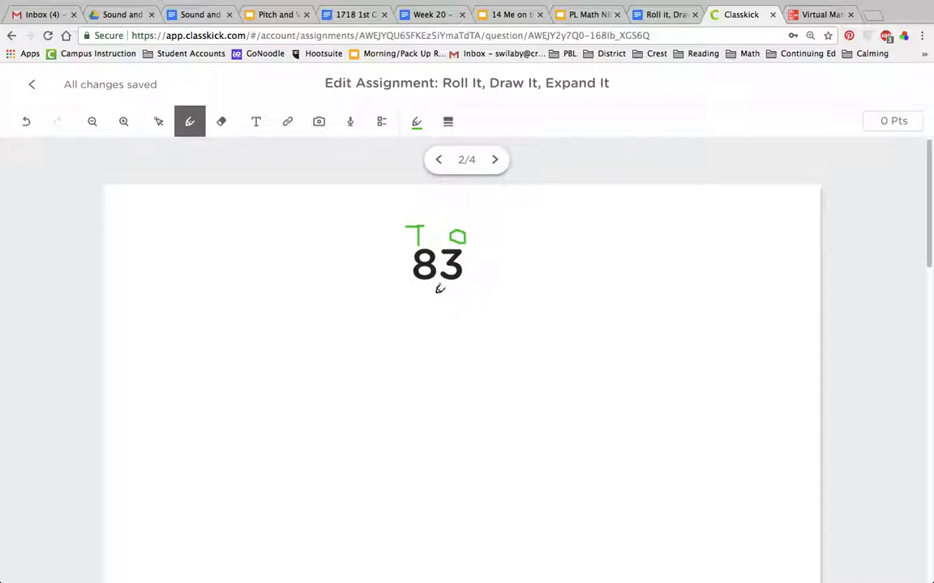
Step: Switch to the Virtual Manipulatives page and discard both ten rods from the workspace
{"action": "left_click", "coordinate": [809, 15]}
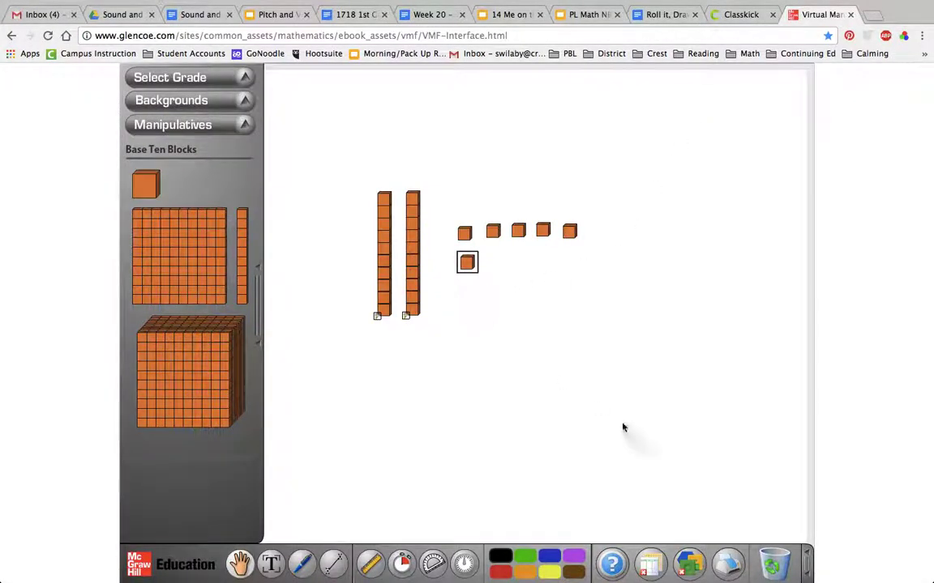
{"action": "left_click", "coordinate": [349, 237]}
{"action": "left_click_drag", "start_coordinate": [387, 249], "coordinate": [774, 561]}
{"action": "left_click_drag", "start_coordinate": [421, 262], "coordinate": [774, 559]}
{"action": "left_click_drag", "start_coordinate": [774, 491], "coordinate": [777, 579]}
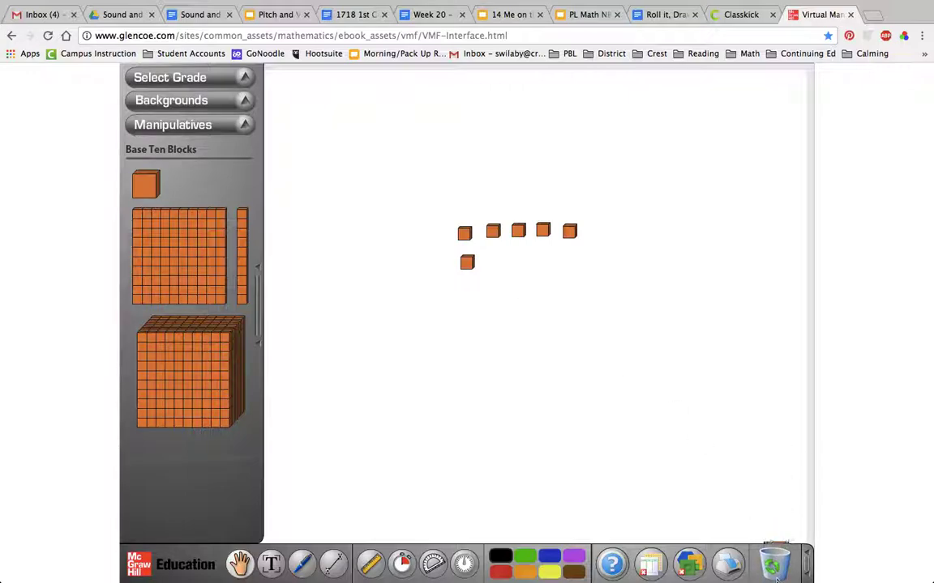
Step: Discard all six ones cubes to clear the workspace
{"action": "left_click_drag", "start_coordinate": [468, 262], "coordinate": [774, 564]}
{"action": "left_click_drag", "start_coordinate": [465, 234], "coordinate": [774, 564]}
{"action": "left_click_drag", "start_coordinate": [492, 232], "coordinate": [713, 527]}
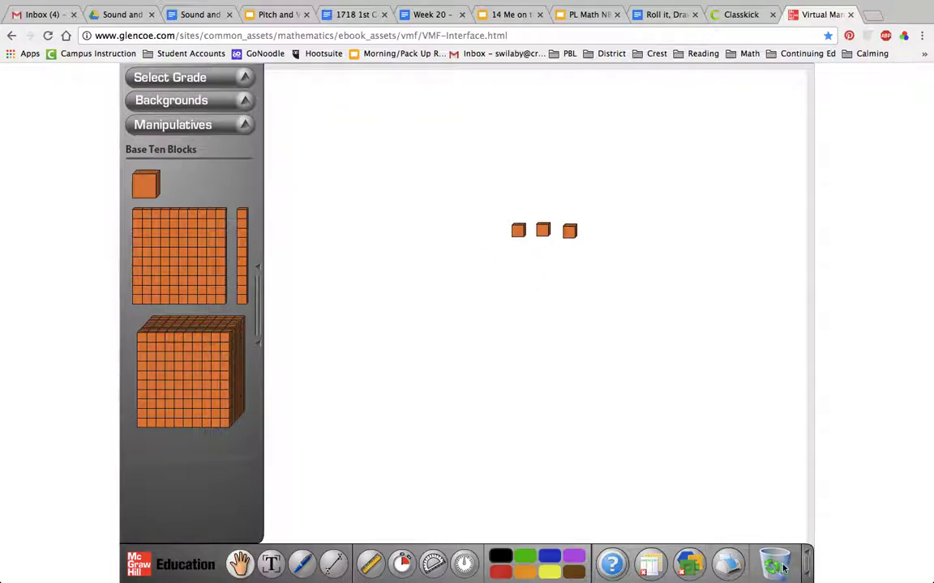
{"action": "left_click", "coordinate": [733, 14]}
{"action": "left_click", "coordinate": [814, 15]}
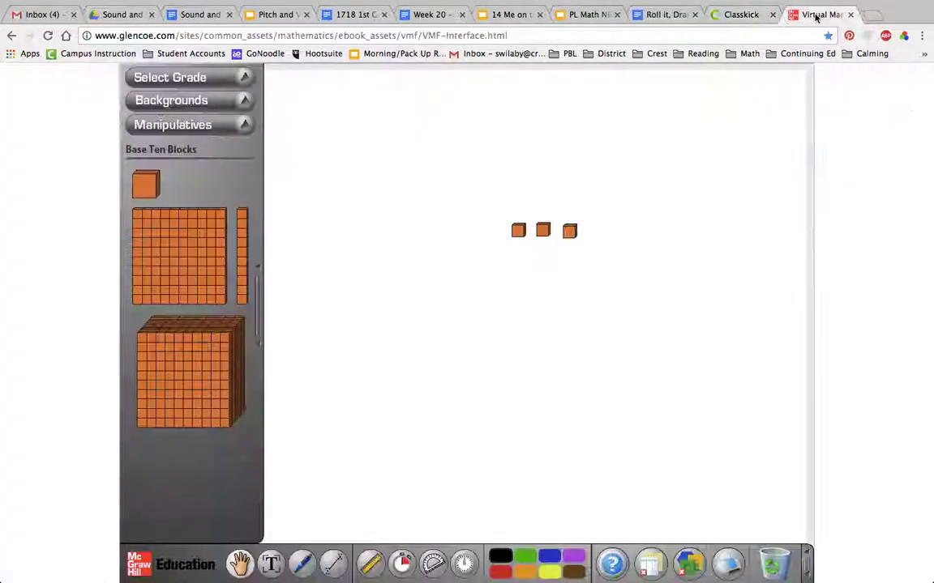
{"action": "left_click_drag", "start_coordinate": [520, 232], "coordinate": [774, 564]}
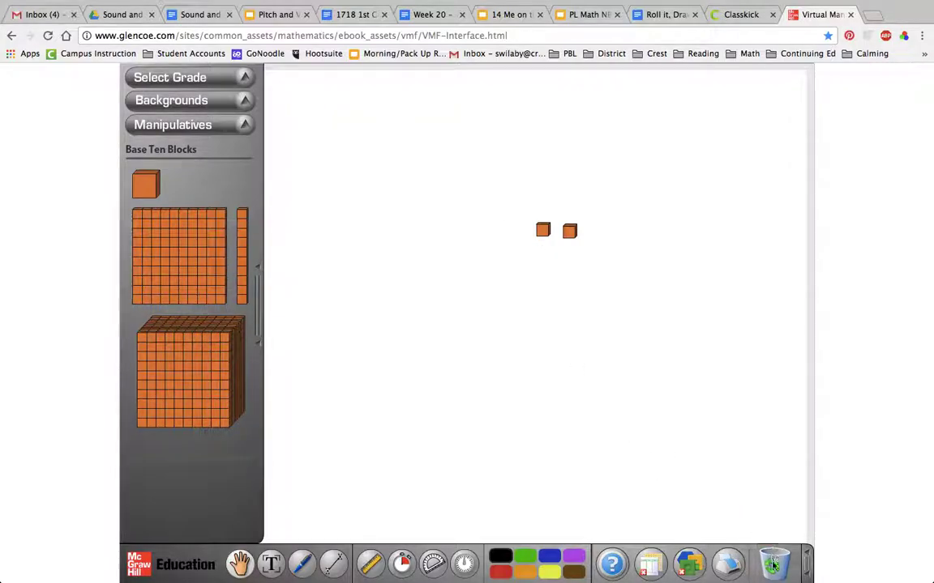
{"action": "left_click_drag", "start_coordinate": [542, 232], "coordinate": [773, 571]}
{"action": "left_click_drag", "start_coordinate": [575, 243], "coordinate": [774, 565]}
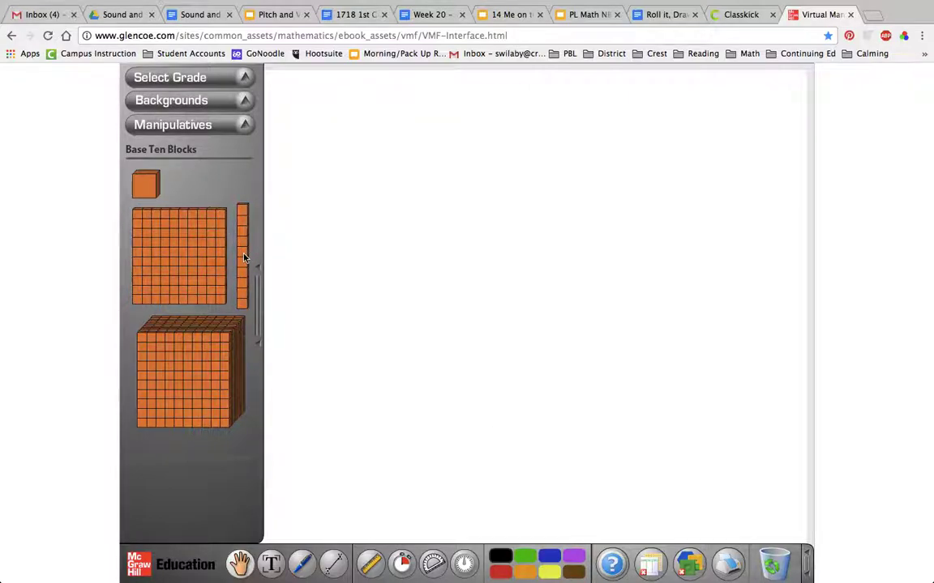
Step: Place eight ten rods in a row across the workspace for the tens in 83
{"action": "left_click_drag", "start_coordinate": [244, 257], "coordinate": [365, 248]}
{"action": "left_click_drag", "start_coordinate": [242, 239], "coordinate": [403, 256]}
{"action": "left_click_drag", "start_coordinate": [243, 250], "coordinate": [451, 270]}
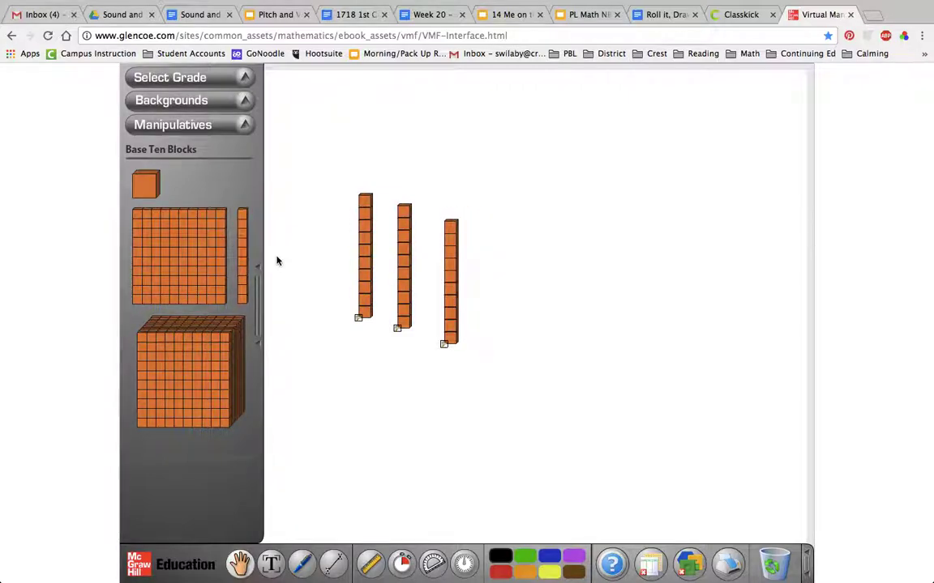
{"action": "left_click_drag", "start_coordinate": [242, 243], "coordinate": [497, 268]}
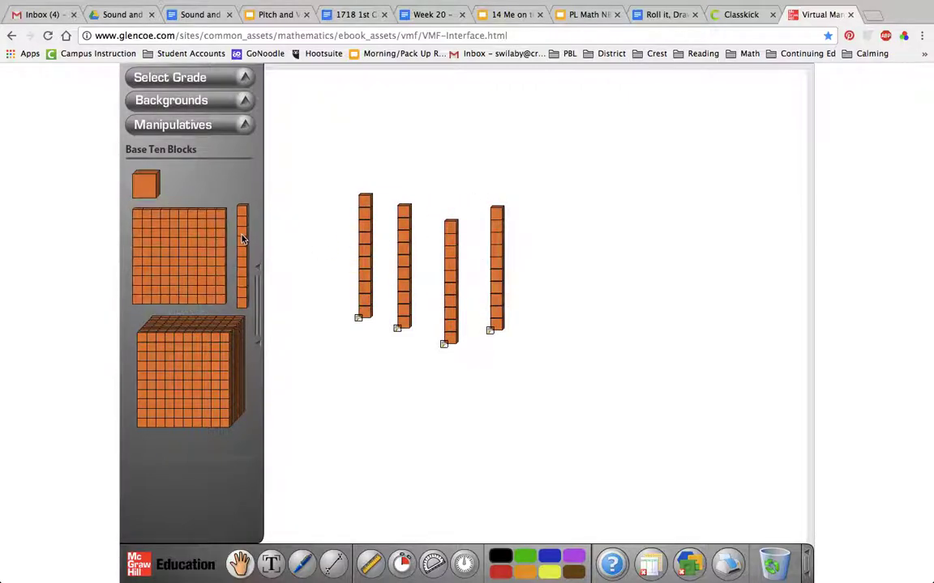
{"action": "left_click_drag", "start_coordinate": [242, 239], "coordinate": [537, 256]}
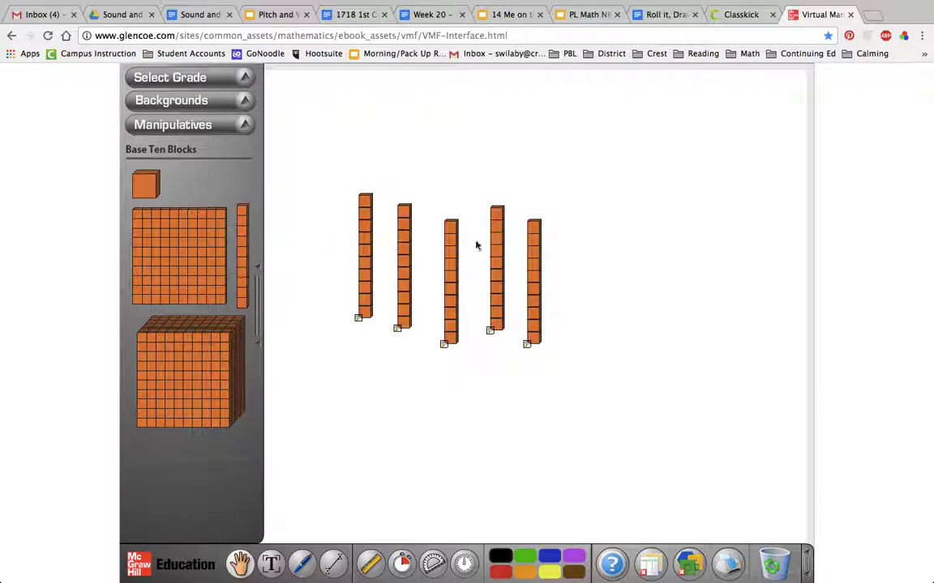
{"action": "left_click_drag", "start_coordinate": [243, 243], "coordinate": [572, 264]}
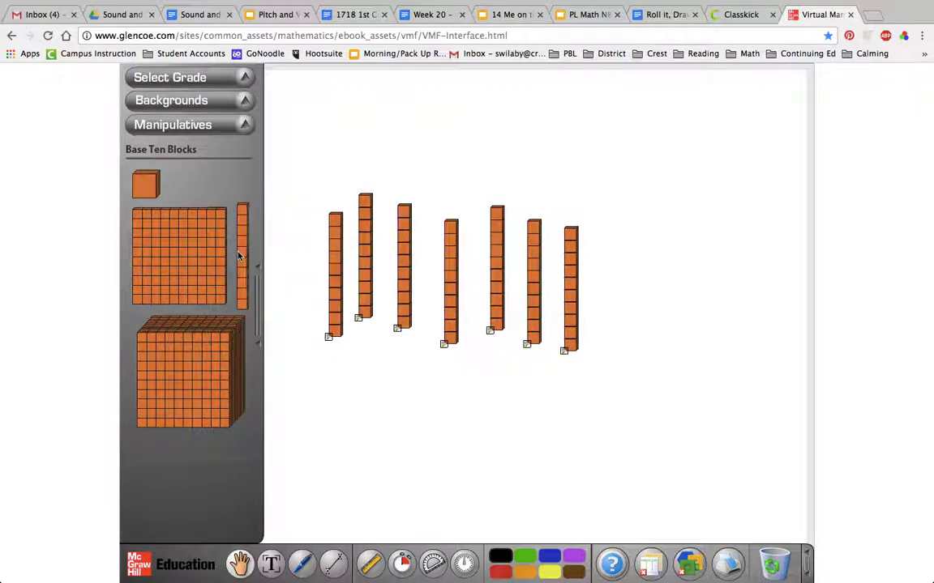
{"action": "left_click_drag", "start_coordinate": [239, 256], "coordinate": [598, 296]}
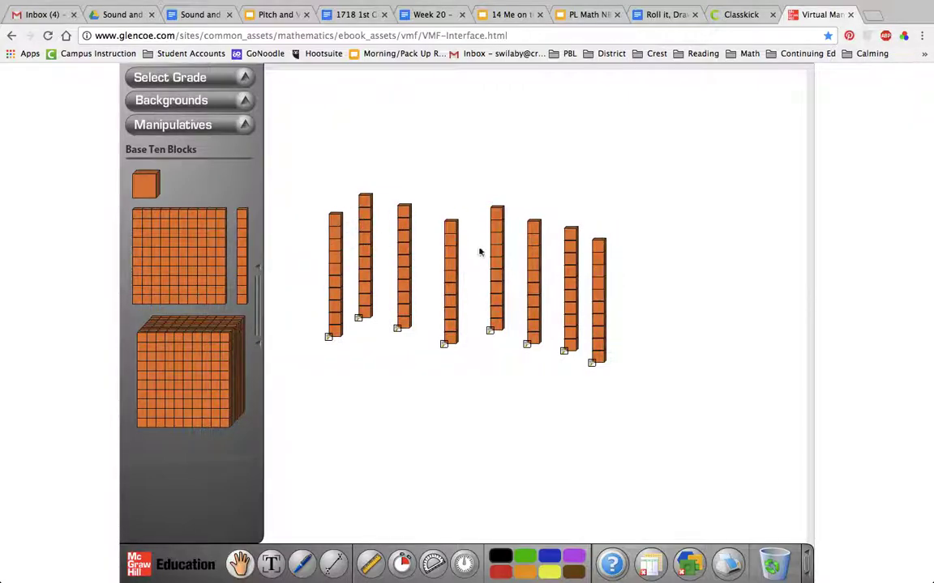
Step: Recheck the number 83 in Classkick and add three ones cubes beside the ten rods in Virtual Manipulatives
{"action": "left_click", "coordinate": [739, 15]}
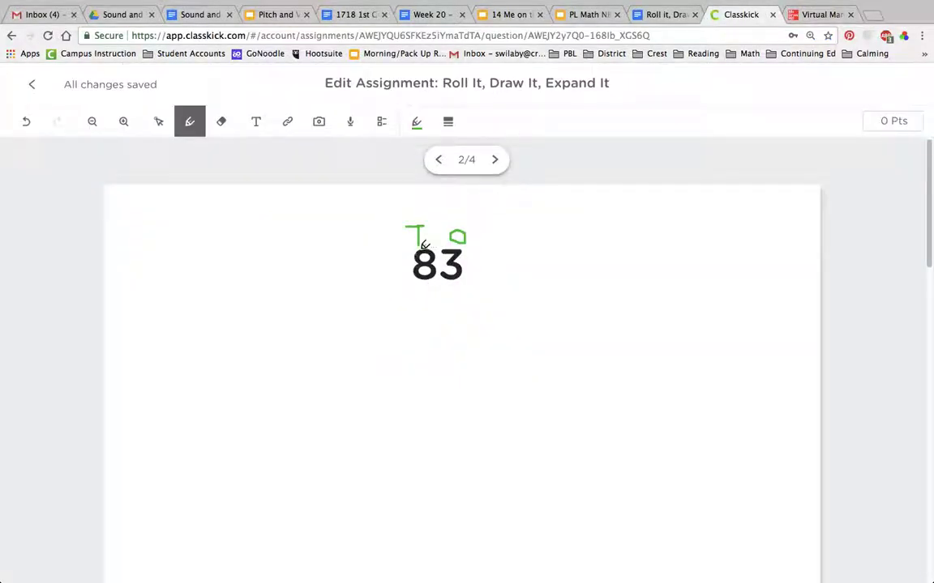
{"action": "left_click_drag", "start_coordinate": [427, 275], "coordinate": [412, 284]}
{"action": "left_click", "coordinate": [815, 14]}
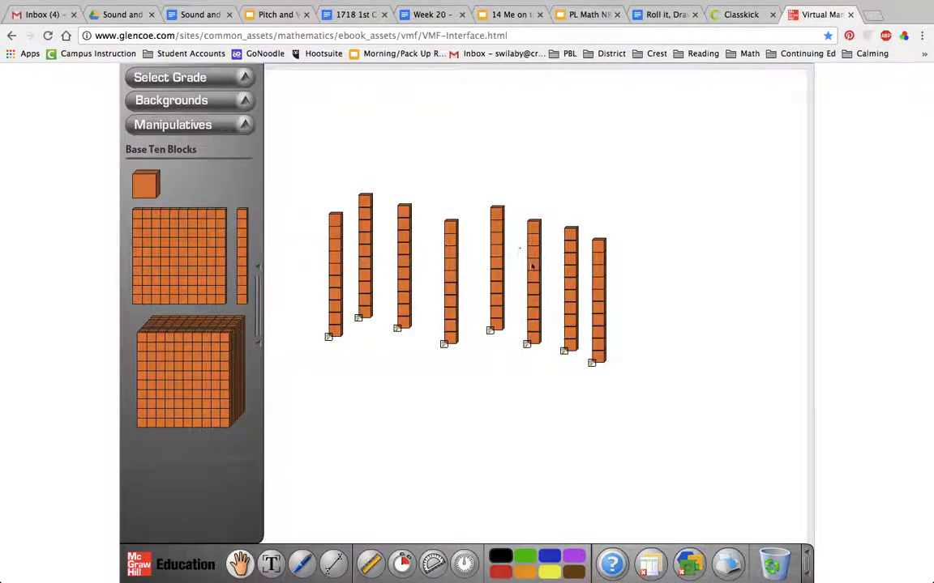
{"action": "left_click_drag", "start_coordinate": [152, 192], "coordinate": [655, 268]}
{"action": "left_click_drag", "start_coordinate": [153, 192], "coordinate": [709, 274]}
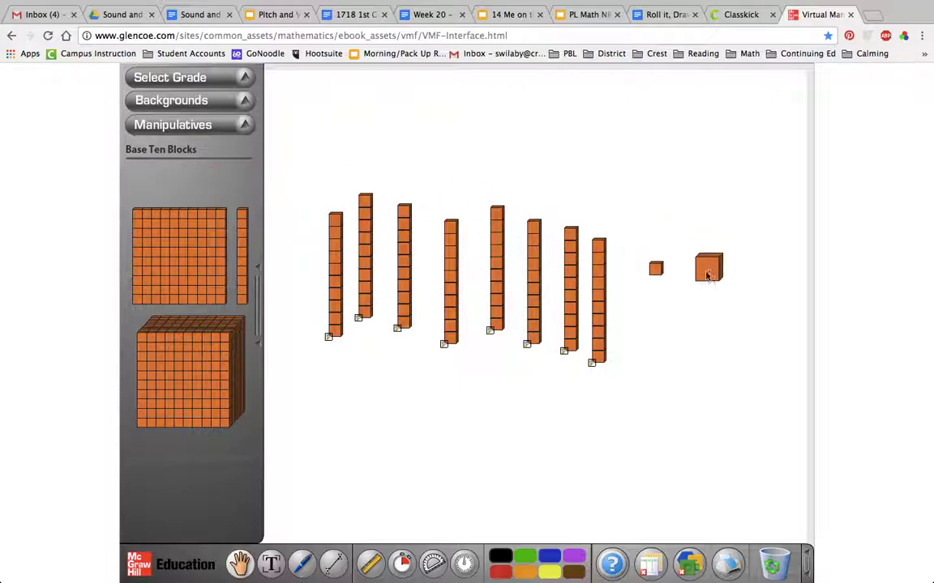
{"action": "left_click_drag", "start_coordinate": [156, 188], "coordinate": [692, 286]}
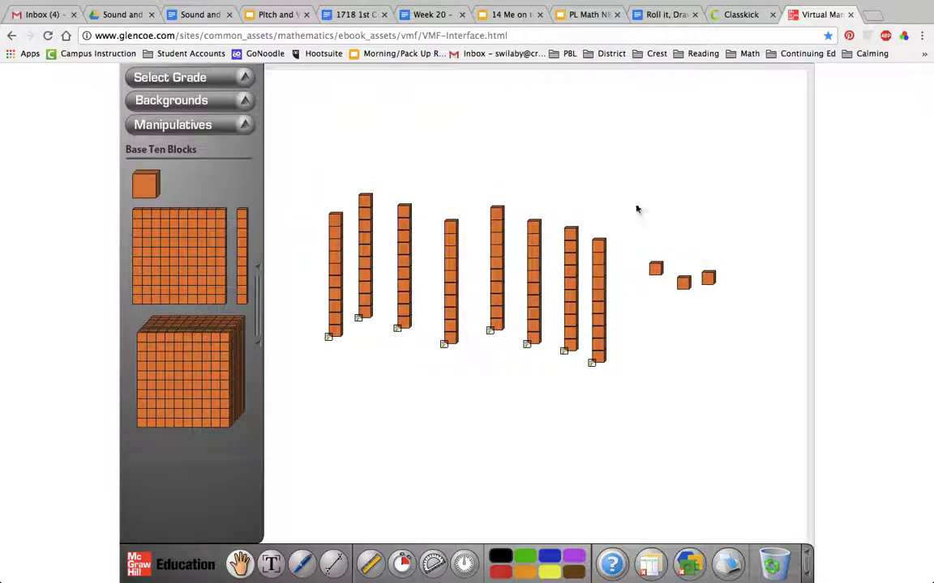
Step: Switch to Classkick and draw eight vertical lines in a row below the number 83 to represent its tens
{"action": "left_click", "coordinate": [727, 21]}
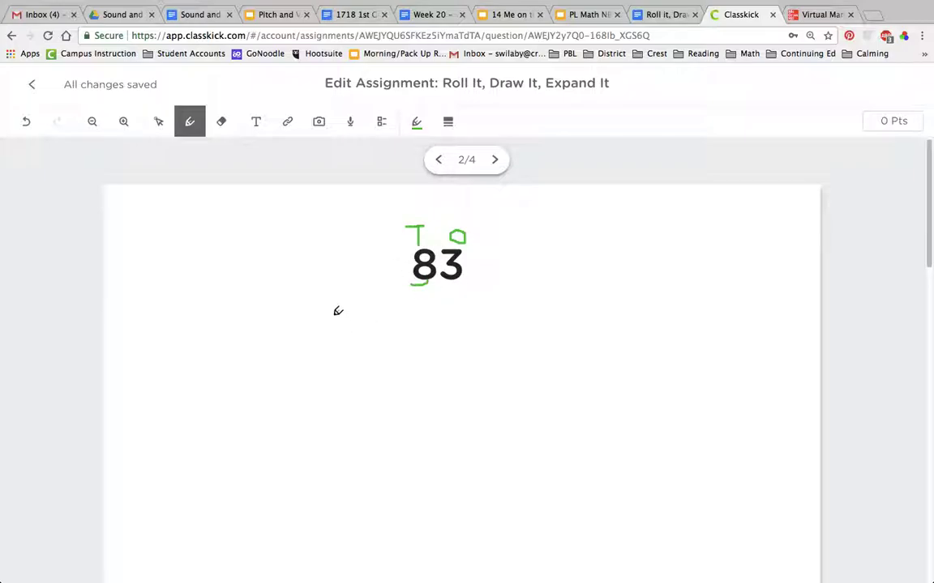
{"action": "left_click_drag", "start_coordinate": [334, 323], "coordinate": [332, 361]}
{"action": "left_click_drag", "start_coordinate": [352, 312], "coordinate": [357, 362]}
{"action": "left_click_drag", "start_coordinate": [371, 312], "coordinate": [371, 362]}
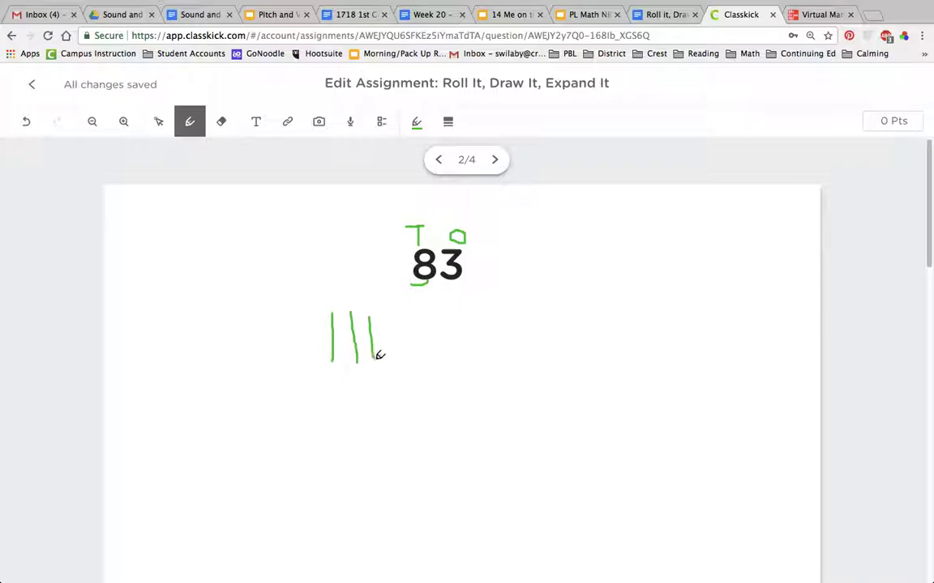
{"action": "mouse_move", "coordinate": [386, 312]}
{"action": "left_mouse_down"}
{"action": "mouse_move", "coordinate": [392, 361]}
{"action": "mouse_move", "coordinate": [415, 329]}
{"action": "mouse_move", "coordinate": [415, 366]}
{"action": "left_mouse_up"}
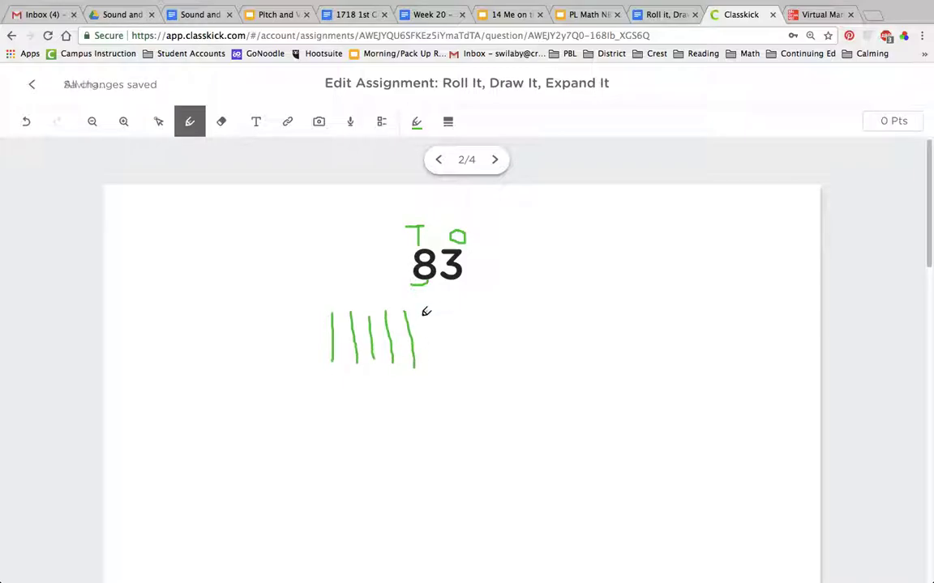
{"action": "mouse_move", "coordinate": [423, 312]}
{"action": "left_mouse_down"}
{"action": "mouse_move", "coordinate": [430, 367]}
{"action": "mouse_move", "coordinate": [451, 363]}
{"action": "left_mouse_up"}
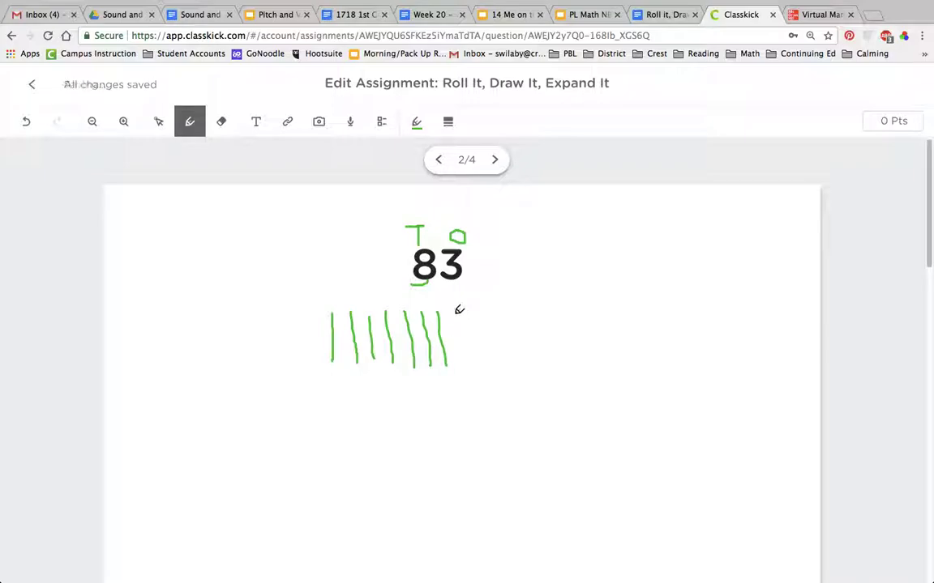
{"action": "left_click_drag", "start_coordinate": [456, 312], "coordinate": [467, 369]}
Step: Draw three filled dots beside the eight tens lines for the ones in 83 and compare them with the blocks in Virtual Manipulatives
{"action": "left_click_drag", "start_coordinate": [465, 235], "coordinate": [459, 245]}
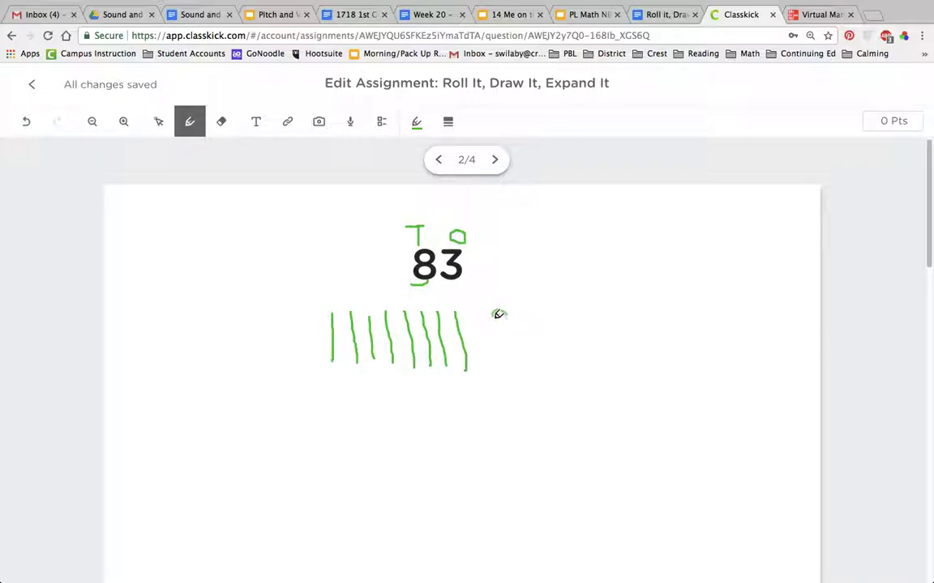
{"action": "mouse_move", "coordinate": [496, 314]}
{"action": "left_mouse_down"}
{"action": "mouse_move", "coordinate": [567, 308]}
{"action": "mouse_move", "coordinate": [533, 317]}
{"action": "mouse_move", "coordinate": [538, 308]}
{"action": "mouse_move", "coordinate": [535, 317]}
{"action": "left_mouse_up"}
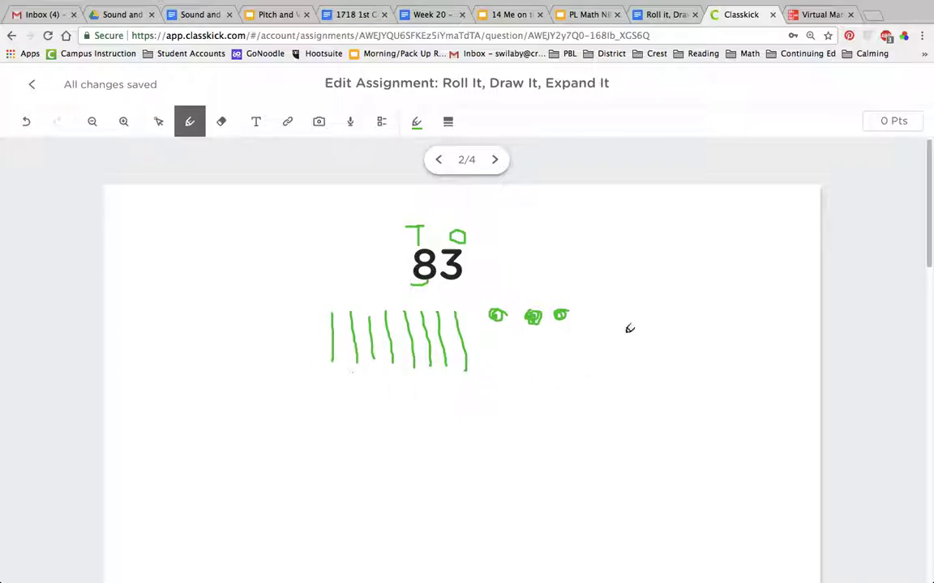
{"action": "left_click", "coordinate": [805, 14]}
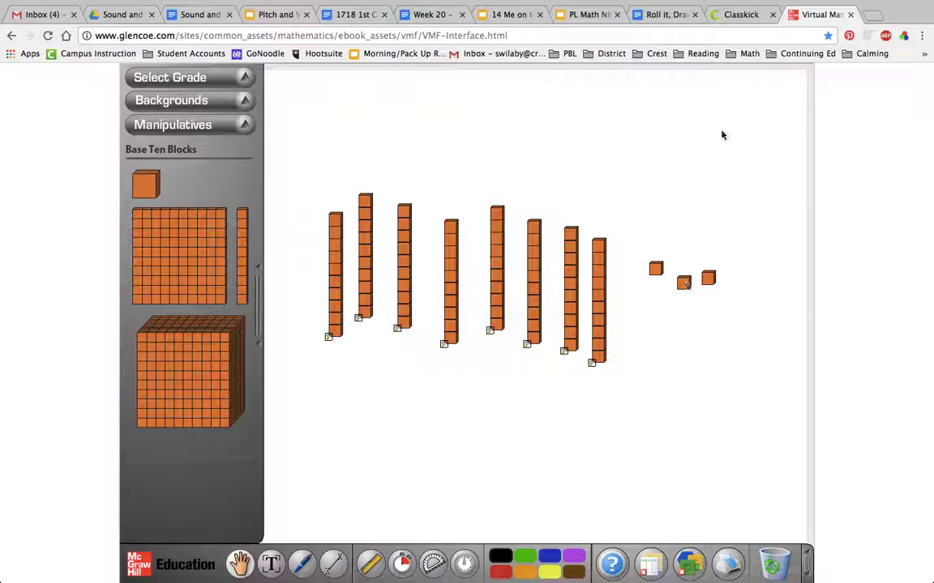
{"action": "left_click", "coordinate": [729, 14]}
Step: Advance to the number 62 on page 3, switch to Virtual Manipulatives and clear the eight ten rods away to the trash corner
{"action": "left_click", "coordinate": [494, 160]}
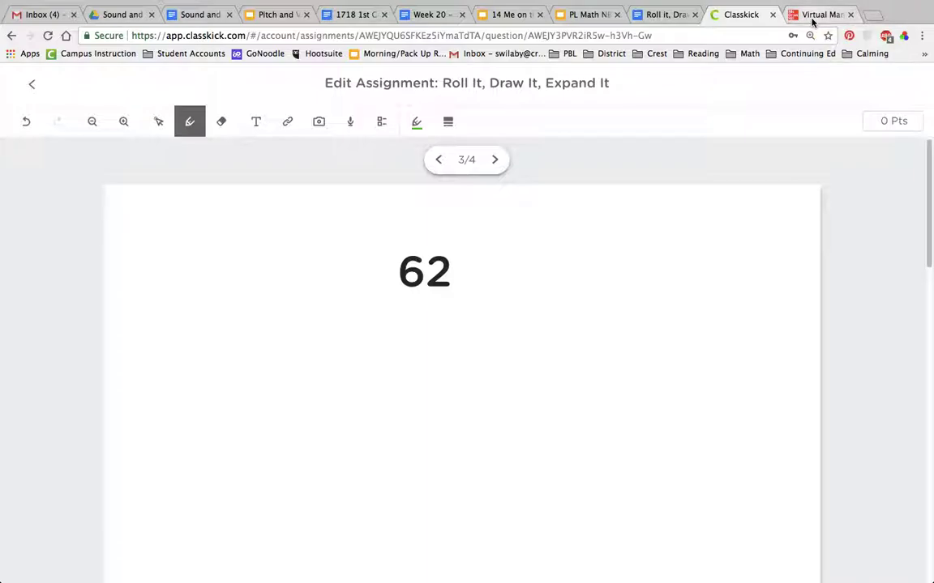
{"action": "left_click", "coordinate": [812, 20]}
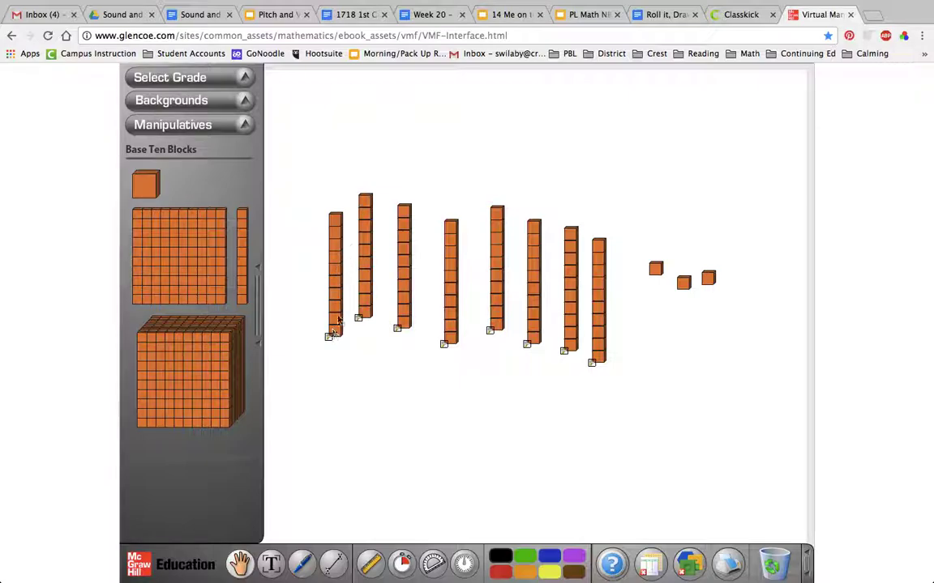
{"action": "left_click_drag", "start_coordinate": [338, 320], "coordinate": [774, 565]}
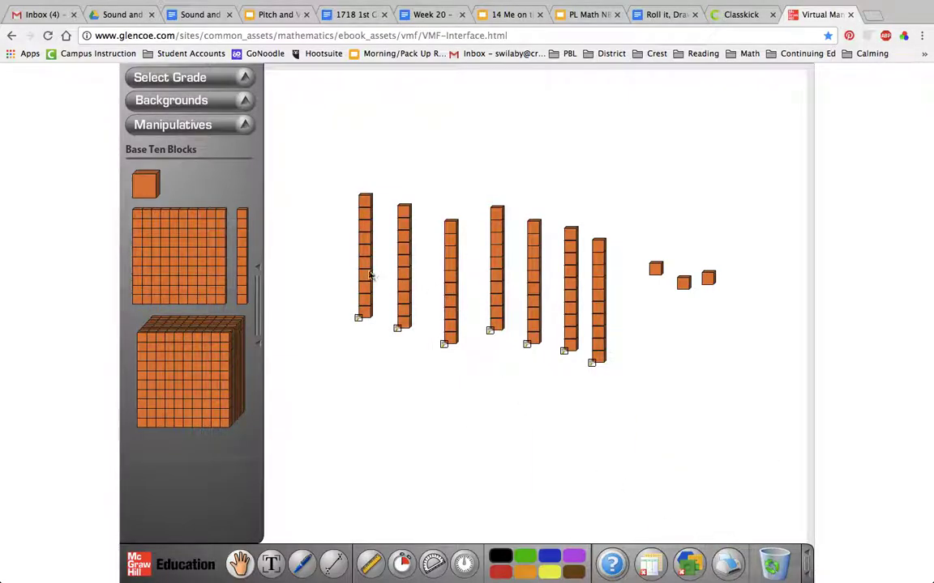
{"action": "left_click_drag", "start_coordinate": [369, 276], "coordinate": [752, 576]}
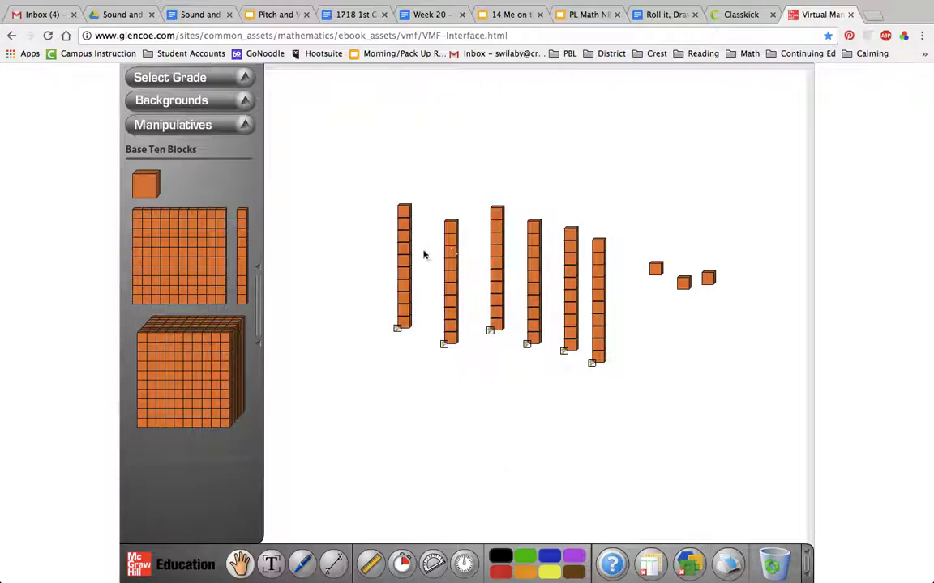
{"action": "left_click_drag", "start_coordinate": [409, 266], "coordinate": [770, 559]}
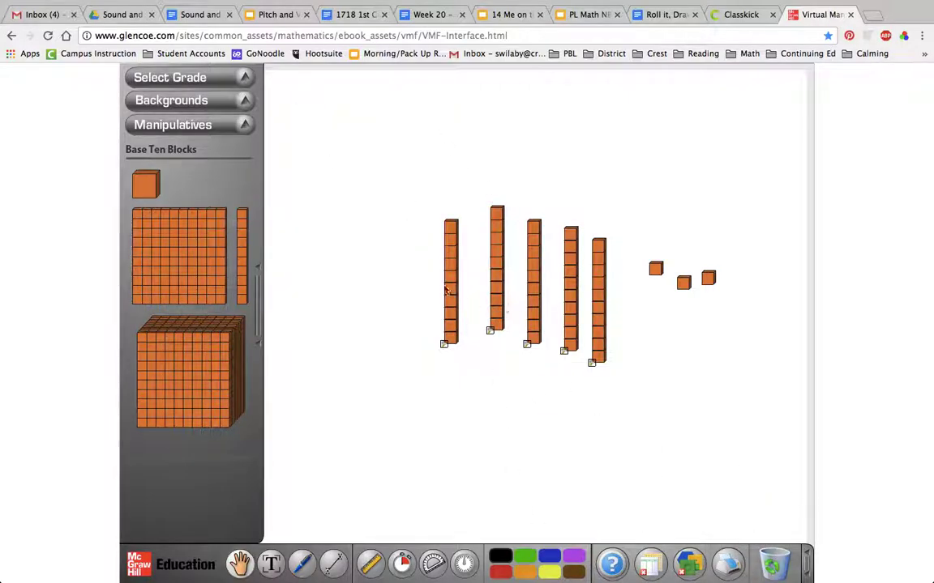
{"action": "left_click_drag", "start_coordinate": [452, 285], "coordinate": [777, 515]}
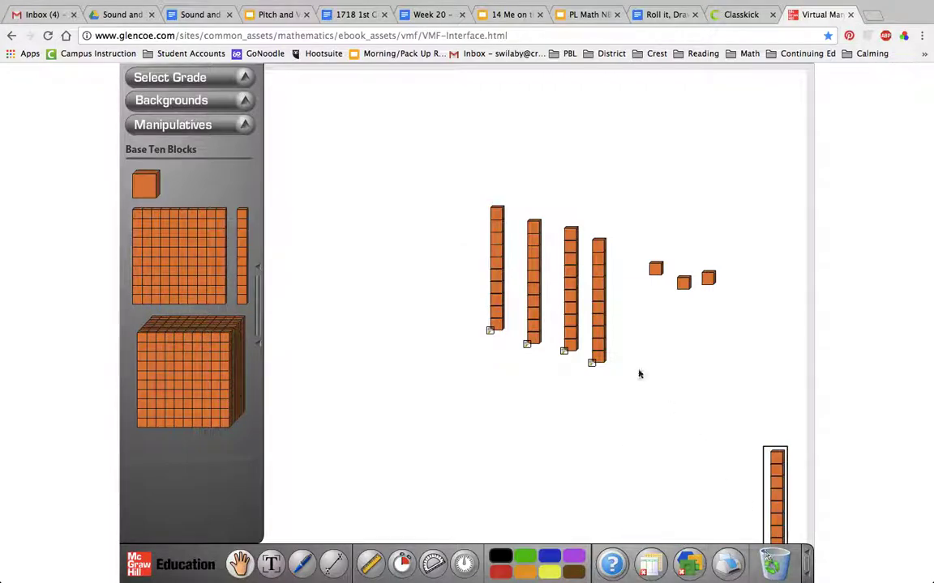
{"action": "left_click_drag", "start_coordinate": [498, 275], "coordinate": [774, 527]}
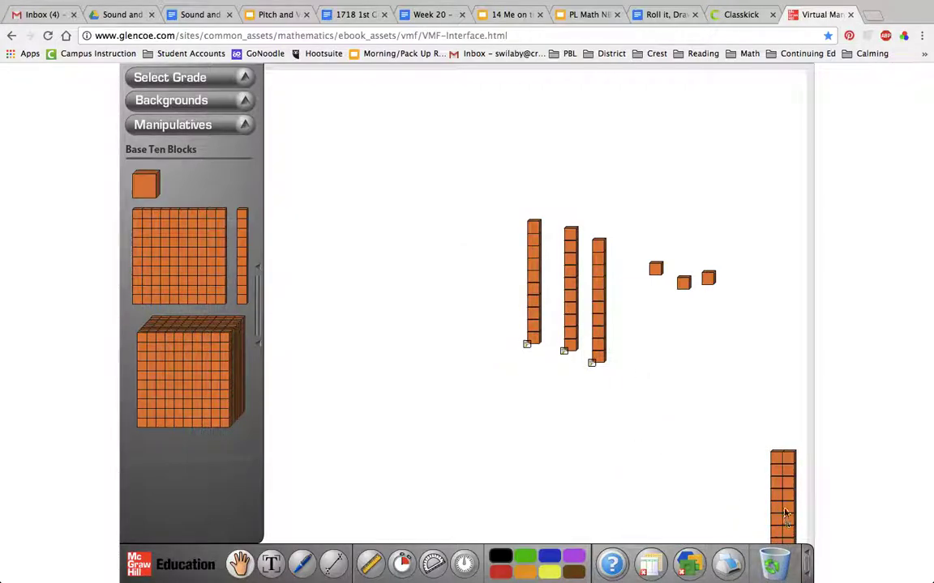
{"action": "left_click_drag", "start_coordinate": [537, 280], "coordinate": [774, 506]}
{"action": "left_click", "coordinate": [580, 318]}
{"action": "left_click_drag", "start_coordinate": [583, 318], "coordinate": [769, 518]}
{"action": "left_click_drag", "start_coordinate": [600, 289], "coordinate": [774, 502]}
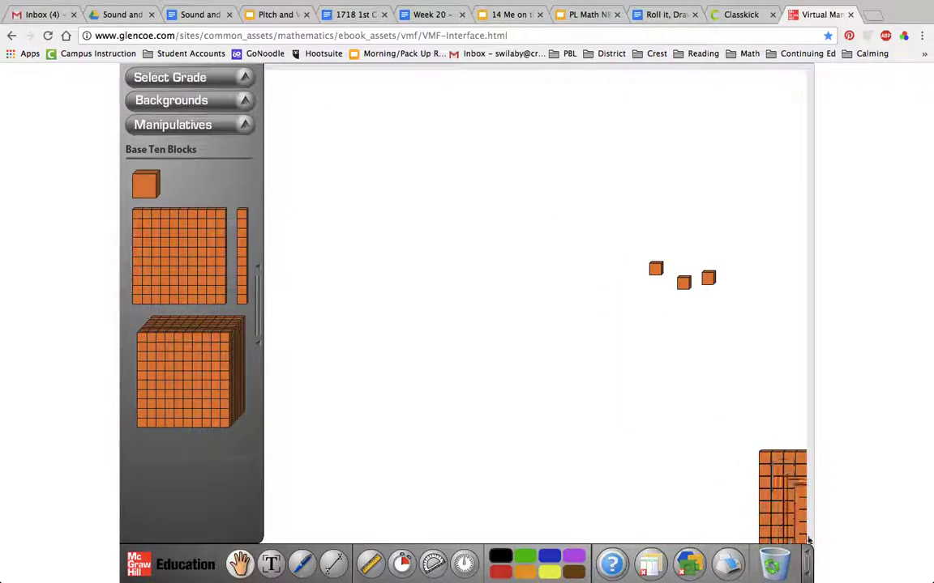
Step: Clear the three ones cubes to the trash corner, recheck the number in Classkick and return to Virtual Manipulatives
{"action": "left_click_drag", "start_coordinate": [656, 268], "coordinate": [798, 462]}
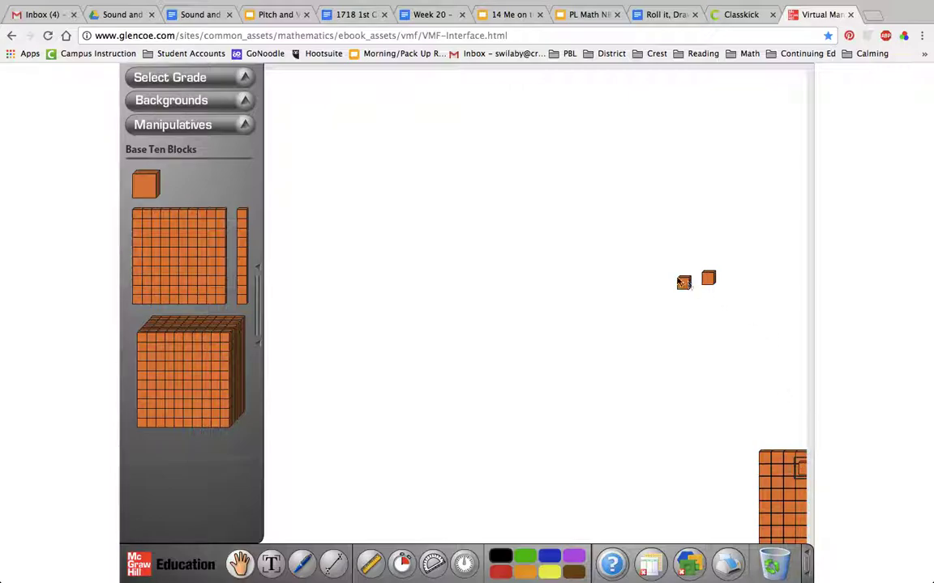
{"action": "left_click_drag", "start_coordinate": [709, 278], "coordinate": [790, 437]}
{"action": "left_click", "coordinate": [739, 14]}
{"action": "left_click", "coordinate": [806, 17]}
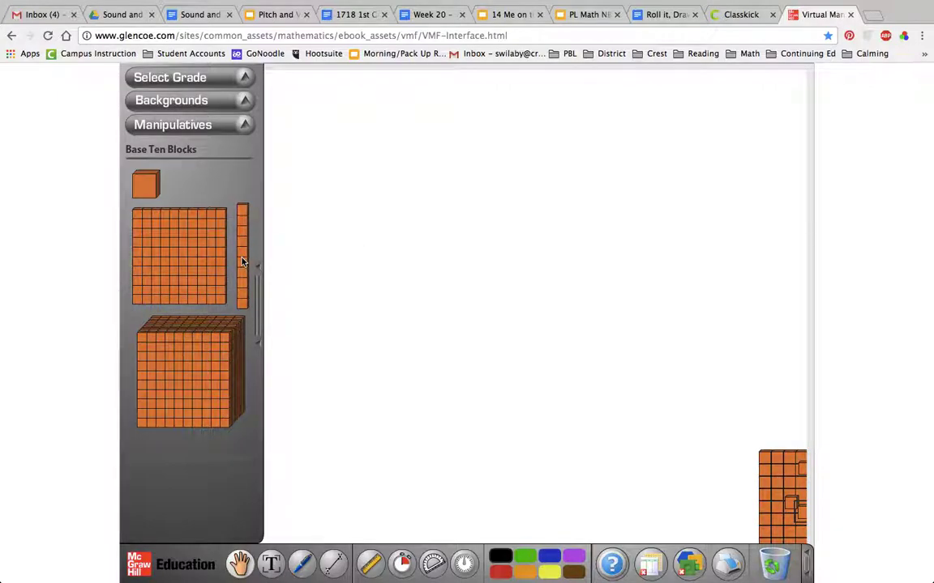
Step: Place six ten rods in a row with two ones cubes beside them to model 62
{"action": "left_click_drag", "start_coordinate": [241, 261], "coordinate": [374, 258]}
{"action": "left_click_drag", "start_coordinate": [248, 252], "coordinate": [405, 267]}
{"action": "left_click_drag", "start_coordinate": [253, 250], "coordinate": [453, 267]}
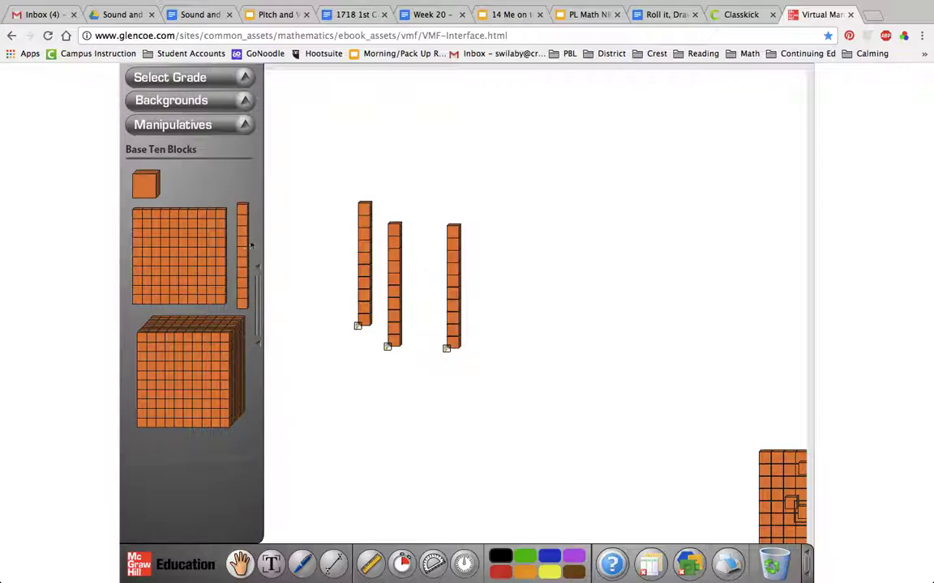
{"action": "left_click_drag", "start_coordinate": [243, 251], "coordinate": [510, 259]}
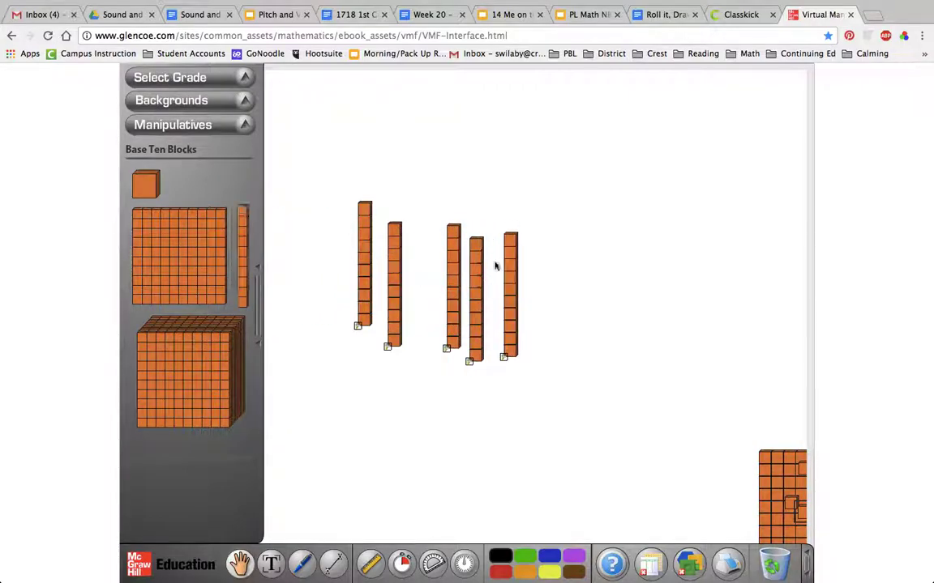
{"action": "left_click_drag", "start_coordinate": [242, 251], "coordinate": [537, 263]}
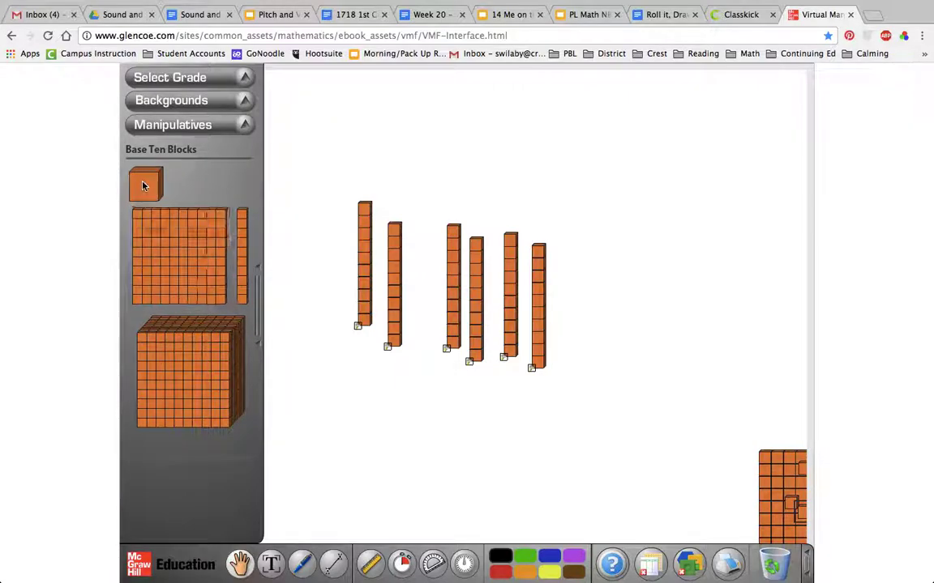
{"action": "left_click_drag", "start_coordinate": [146, 192], "coordinate": [584, 247]}
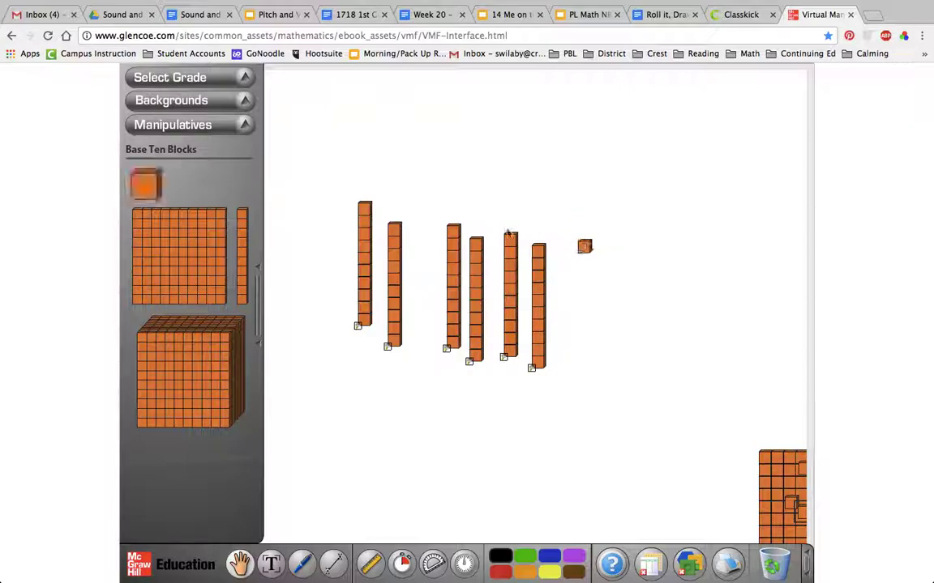
{"action": "left_click_drag", "start_coordinate": [166, 191], "coordinate": [625, 250]}
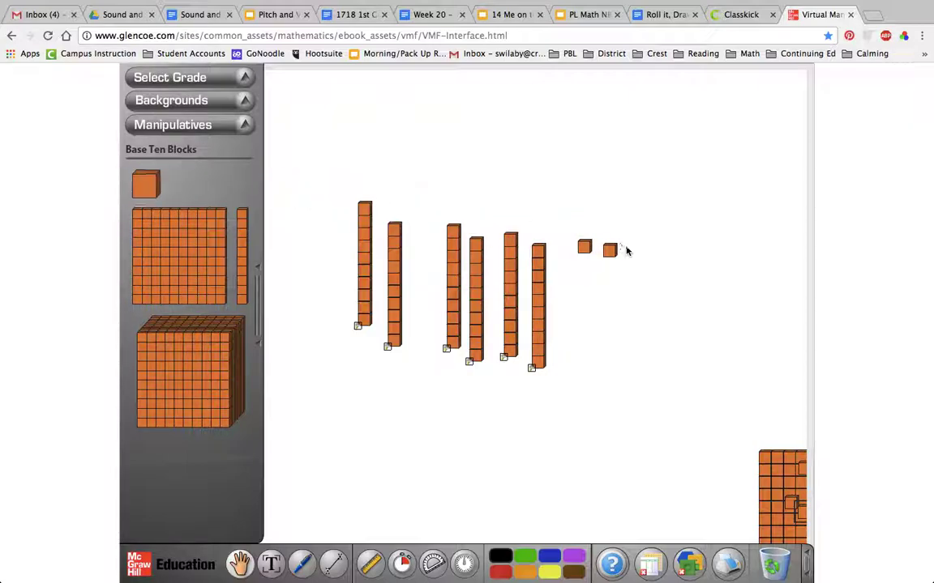
Step: Switch to Classkick and draw six vertical tens lines and two ones dots below the number 62
{"action": "left_click", "coordinate": [717, 16]}
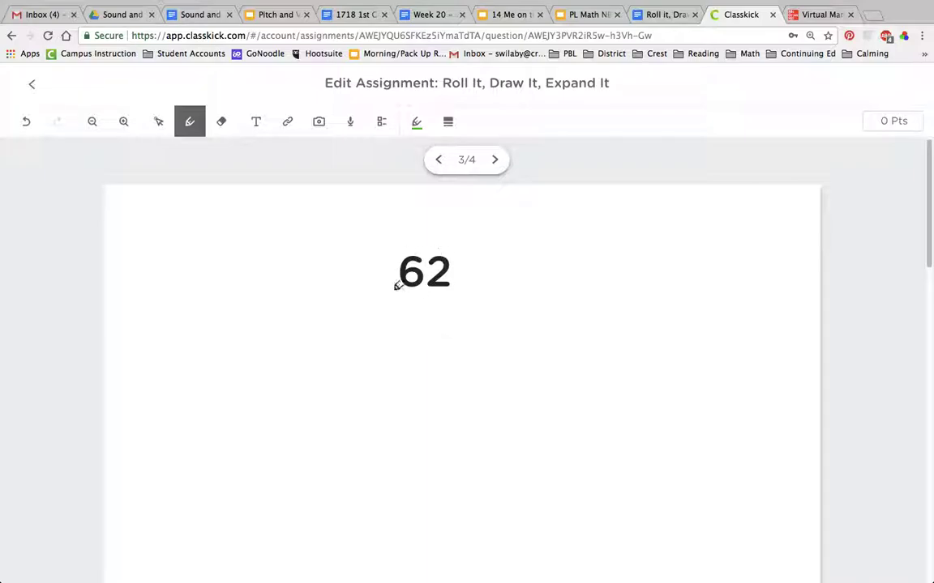
{"action": "mouse_move", "coordinate": [334, 318]}
{"action": "left_mouse_down"}
{"action": "mouse_move", "coordinate": [334, 392]}
{"action": "mouse_move", "coordinate": [356, 397]}
{"action": "left_mouse_up"}
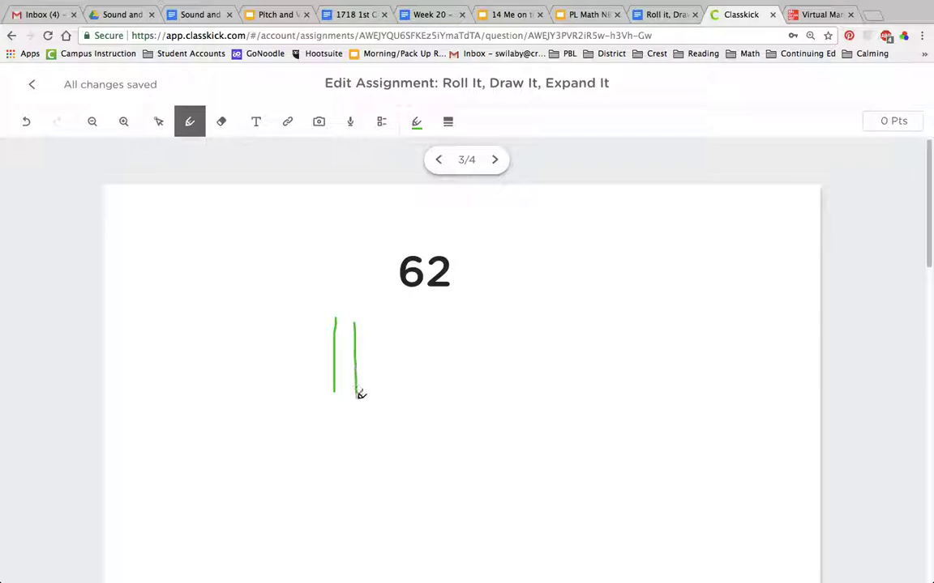
{"action": "mouse_move", "coordinate": [375, 332]}
{"action": "left_mouse_down"}
{"action": "mouse_move", "coordinate": [381, 400]}
{"action": "mouse_move", "coordinate": [404, 396]}
{"action": "left_mouse_up"}
{"action": "mouse_move", "coordinate": [422, 334]}
{"action": "left_mouse_down"}
{"action": "mouse_move", "coordinate": [424, 409]}
{"action": "mouse_move", "coordinate": [446, 404]}
{"action": "left_mouse_up"}
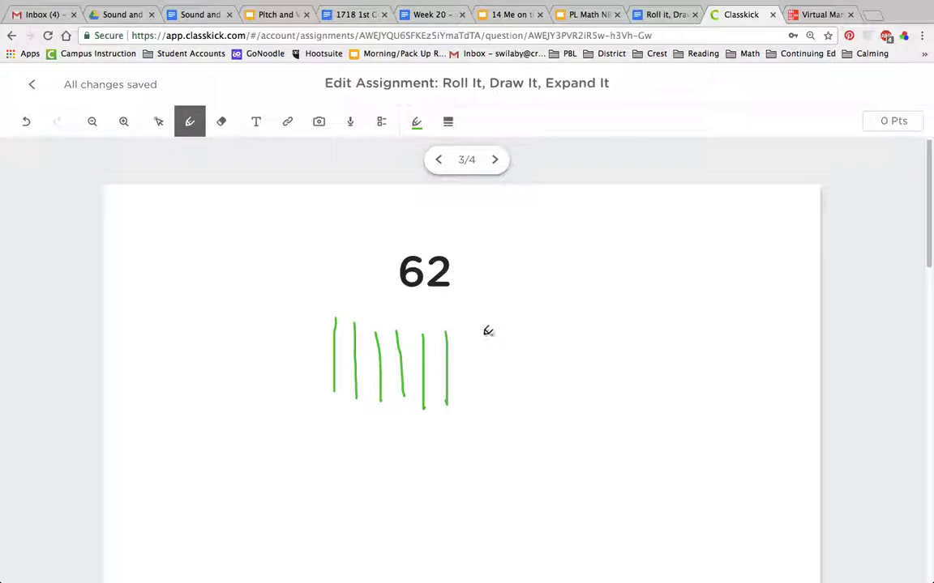
{"action": "left_click_drag", "start_coordinate": [491, 333], "coordinate": [521, 328]}
Step: Go to the worksheet on page 4 and draw four dots in the first dice box of the first blank Roll it row
{"action": "left_click", "coordinate": [500, 164]}
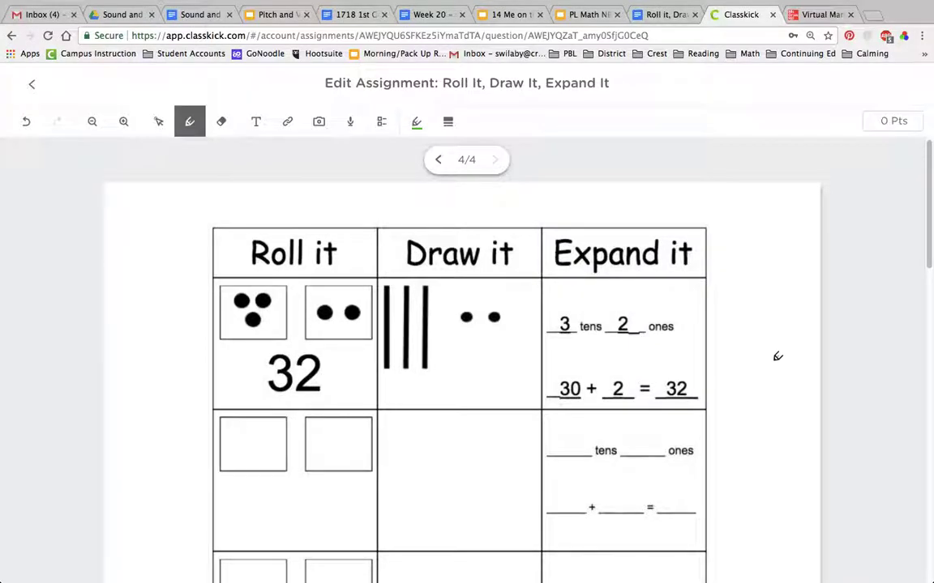
{"action": "scroll", "coordinate": [774, 357], "scroll_direction": "down", "scroll_amount": 1}
{"action": "scroll", "coordinate": [776, 355], "scroll_direction": "down", "scroll_amount": 1}
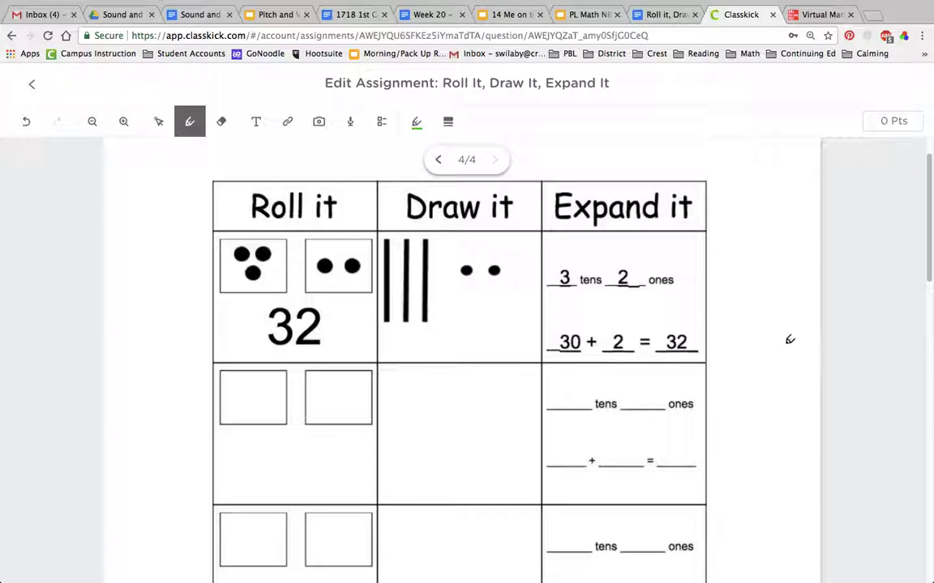
{"action": "scroll", "coordinate": [790, 339], "scroll_direction": "down", "scroll_amount": 1}
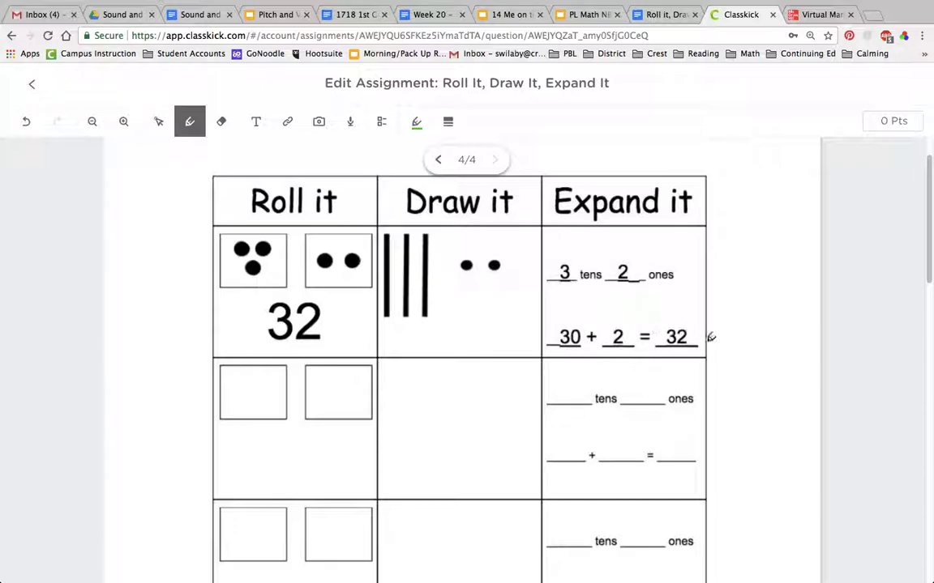
{"action": "scroll", "coordinate": [551, 387], "scroll_direction": "down", "scroll_amount": 1}
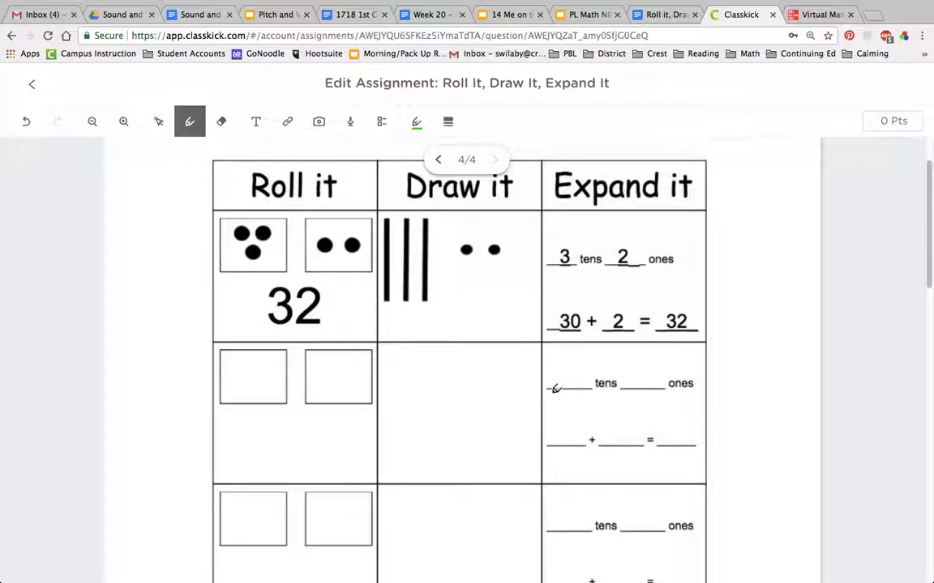
{"action": "scroll", "coordinate": [555, 387], "scroll_direction": "down", "scroll_amount": 2}
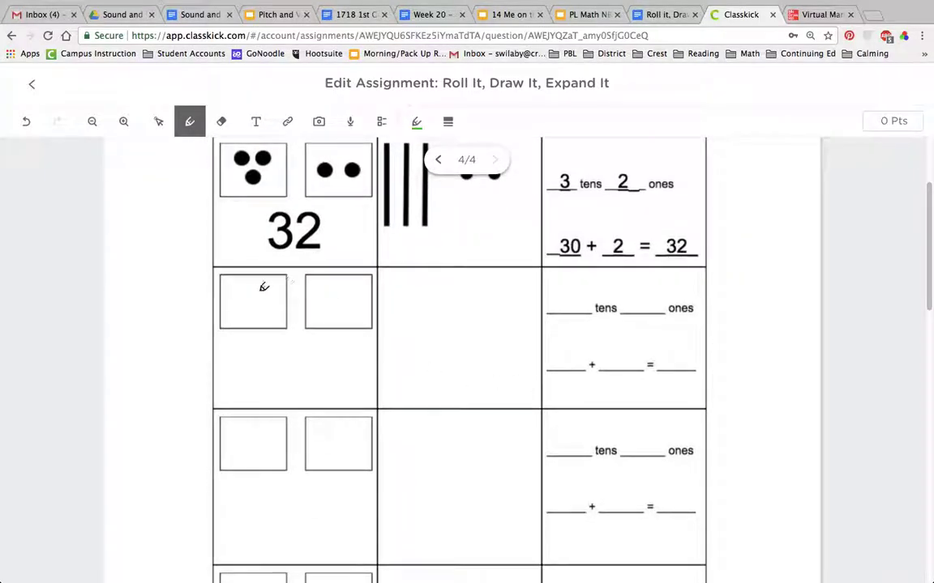
{"action": "left_click", "coordinate": [240, 288]}
{"action": "left_click", "coordinate": [240, 308]}
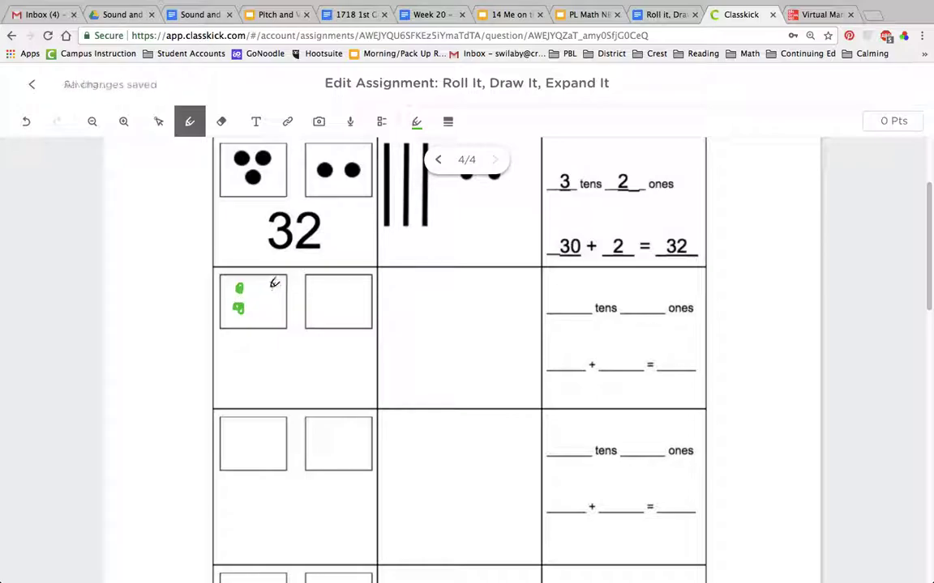
{"action": "left_click", "coordinate": [265, 288]}
{"action": "left_click", "coordinate": [266, 308]}
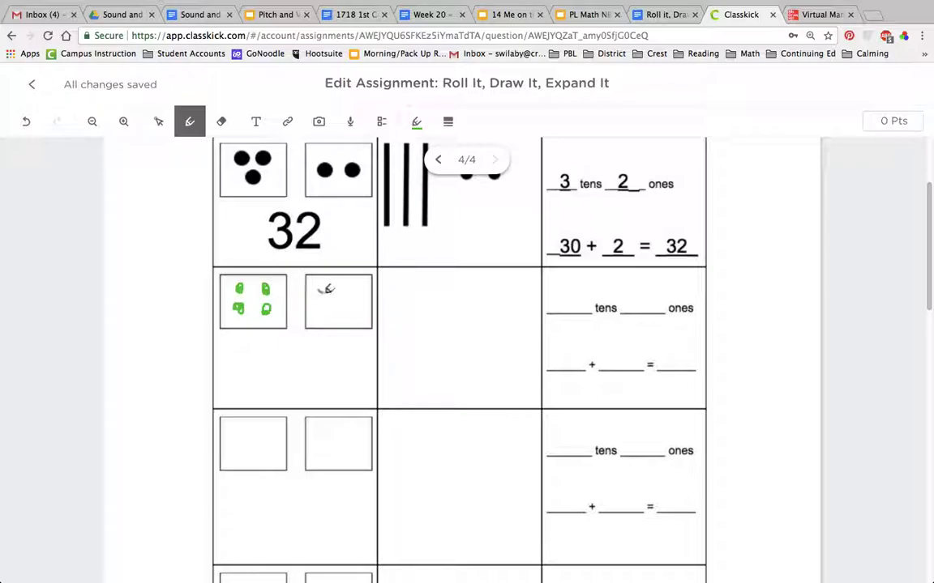
Step: Draw five dots in the second dice box of that row and write 45 beneath the two boxes
{"action": "left_click", "coordinate": [321, 290]}
{"action": "mouse_move", "coordinate": [359, 290]}
{"action": "left_mouse_down"}
{"action": "mouse_move", "coordinate": [323, 316]}
{"action": "mouse_move", "coordinate": [355, 313]}
{"action": "left_mouse_up"}
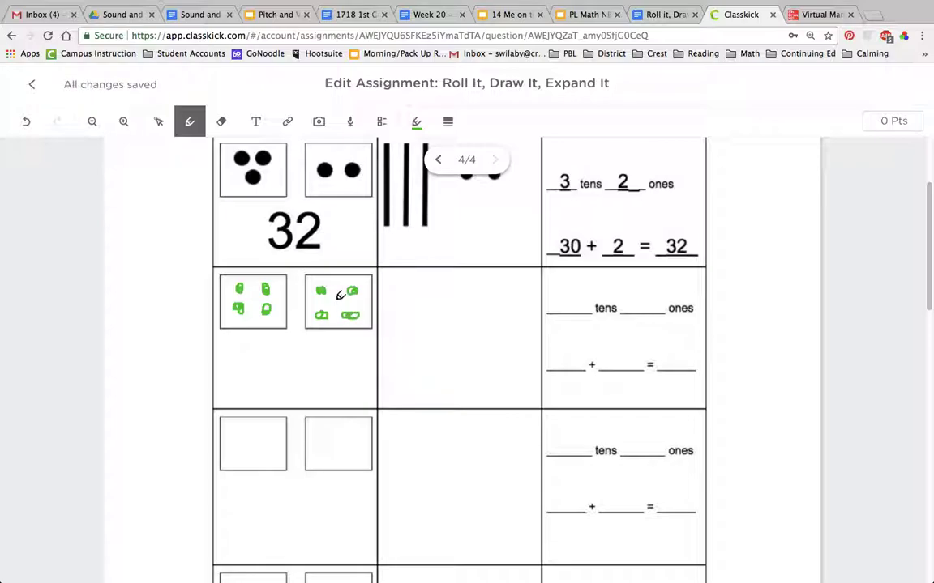
{"action": "mouse_move", "coordinate": [249, 347]}
{"action": "left_mouse_down"}
{"action": "mouse_move", "coordinate": [277, 373]}
{"action": "mouse_move", "coordinate": [274, 400]}
{"action": "left_mouse_up"}
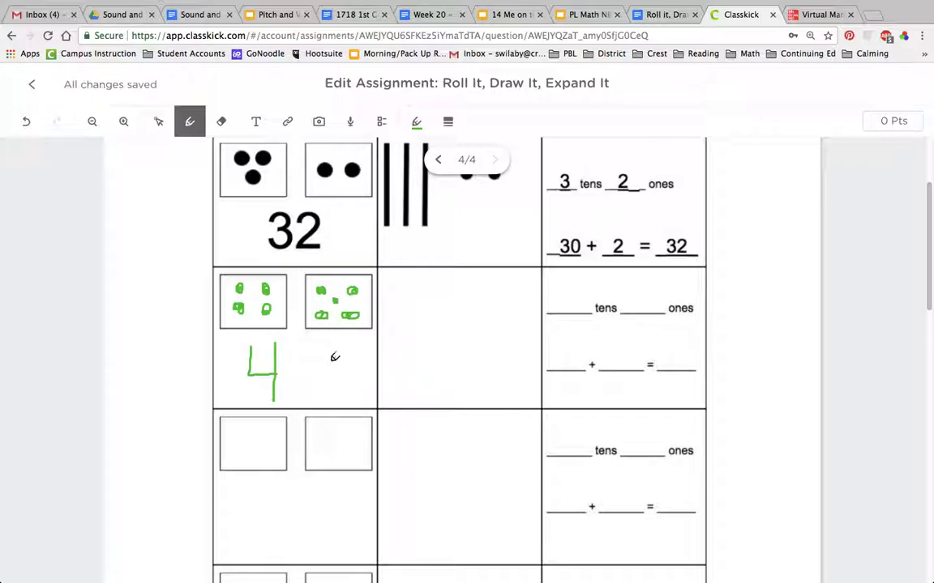
{"action": "mouse_move", "coordinate": [329, 347]}
{"action": "left_mouse_down"}
{"action": "mouse_move", "coordinate": [298, 350]}
{"action": "mouse_move", "coordinate": [336, 364]}
{"action": "mouse_move", "coordinate": [294, 389]}
{"action": "left_mouse_up"}
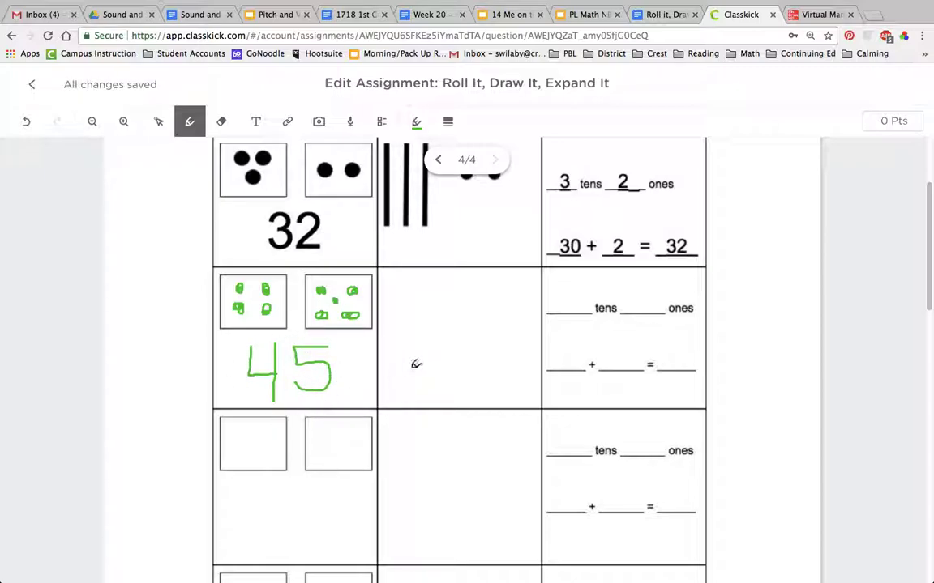
Step: Draw four vertical tens lines and five ones dots beside them in the Draw it cell of the 45 row
{"action": "scroll", "coordinate": [425, 356], "scroll_direction": "up", "scroll_amount": 1}
{"action": "scroll", "coordinate": [425, 356], "scroll_direction": "up", "scroll_amount": 2}
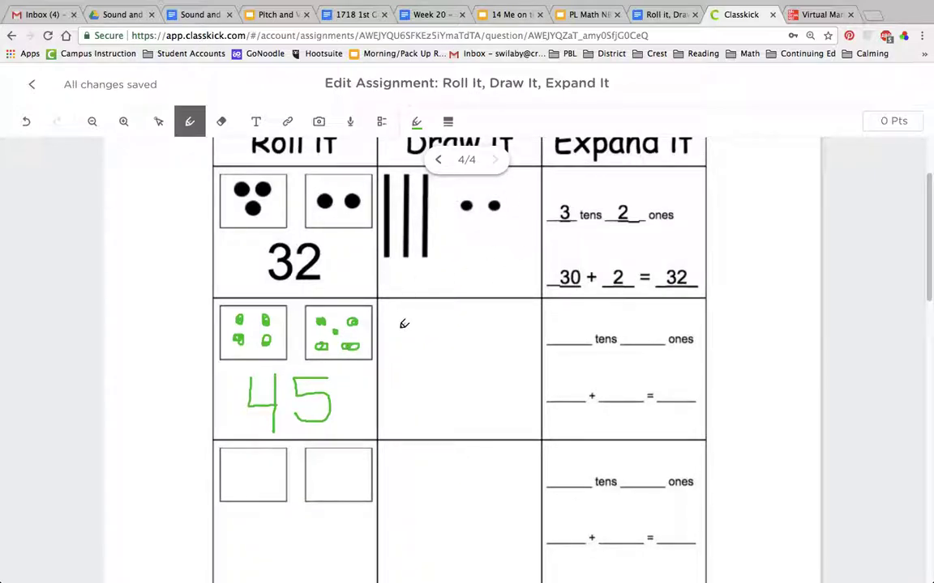
{"action": "left_click_drag", "start_coordinate": [402, 327], "coordinate": [405, 391]}
{"action": "mouse_move", "coordinate": [414, 326]}
{"action": "left_mouse_down"}
{"action": "mouse_move", "coordinate": [416, 395]}
{"action": "mouse_move", "coordinate": [428, 396]}
{"action": "left_mouse_up"}
{"action": "left_click_drag", "start_coordinate": [442, 328], "coordinate": [442, 397]}
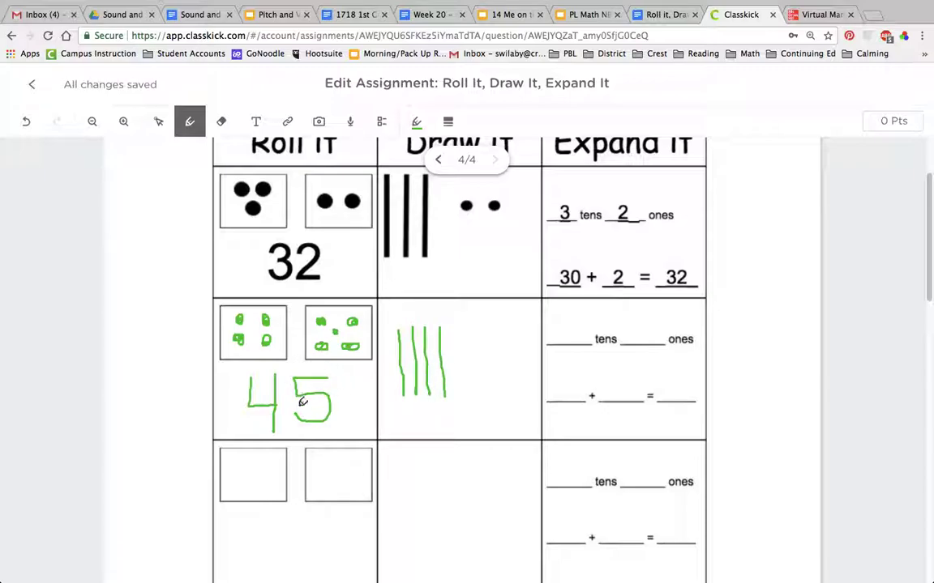
{"action": "left_click_drag", "start_coordinate": [476, 338], "coordinate": [530, 339]}
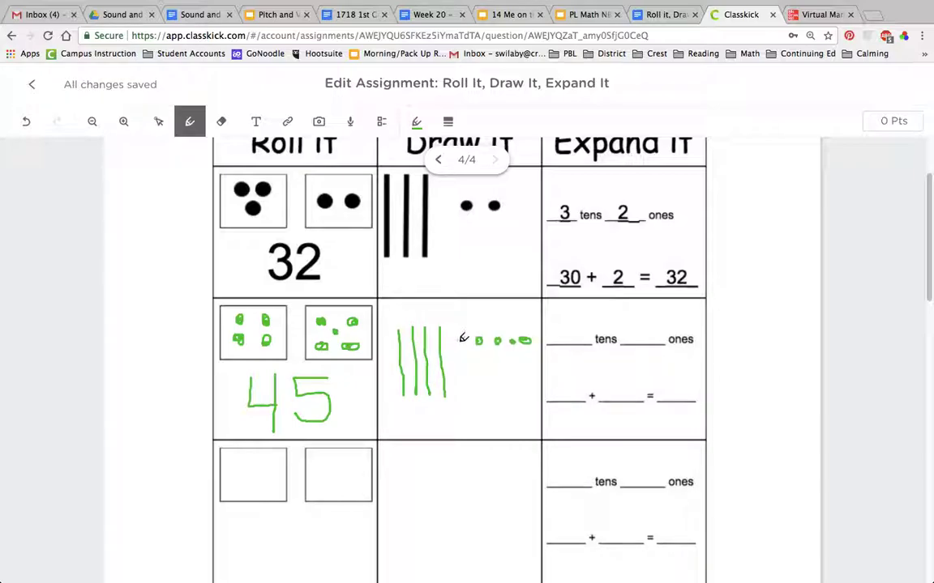
{"action": "left_click_drag", "start_coordinate": [459, 339], "coordinate": [468, 340]}
{"action": "scroll", "coordinate": [440, 313], "scroll_direction": "up", "scroll_amount": 1}
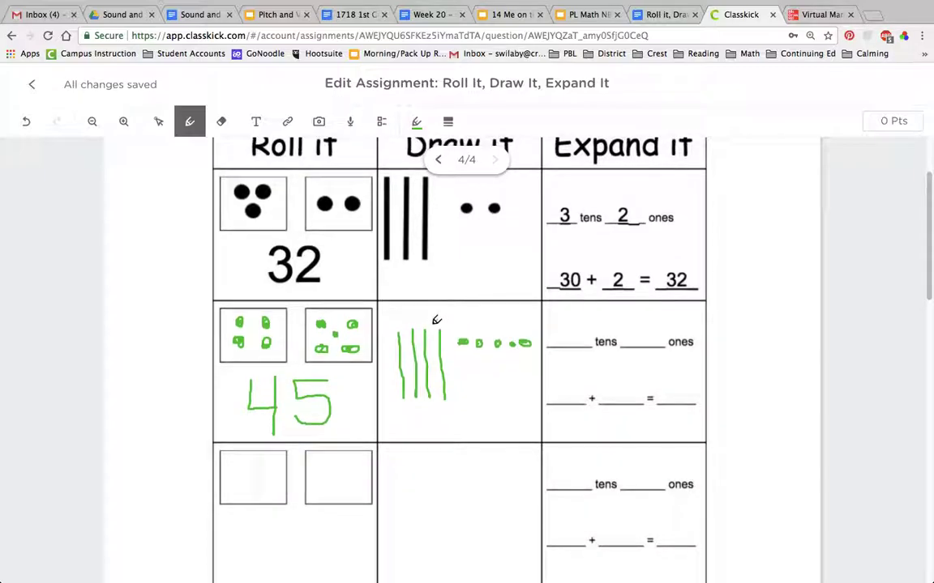
{"action": "scroll", "coordinate": [438, 321], "scroll_direction": "down", "scroll_amount": 1}
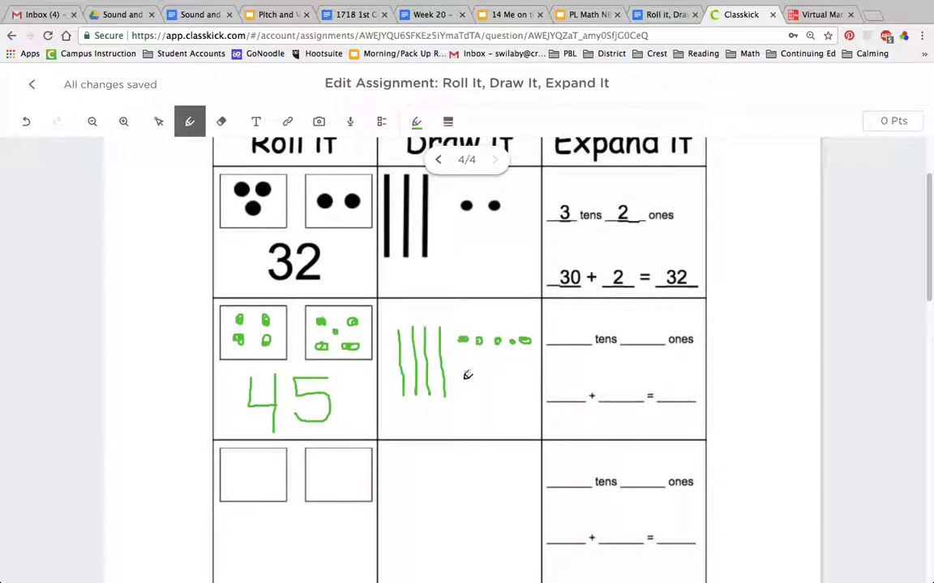
Step: Mark a short curve under the tens lines and fill in the row's Expand it cell with 4 tens 5 ones and 40 + 5 = 45
{"action": "left_click_drag", "start_coordinate": [400, 399], "coordinate": [426, 406]}
{"action": "mouse_move", "coordinate": [566, 321]}
{"action": "left_mouse_down"}
{"action": "mouse_move", "coordinate": [578, 333]}
{"action": "mouse_move", "coordinate": [573, 347]}
{"action": "left_mouse_up"}
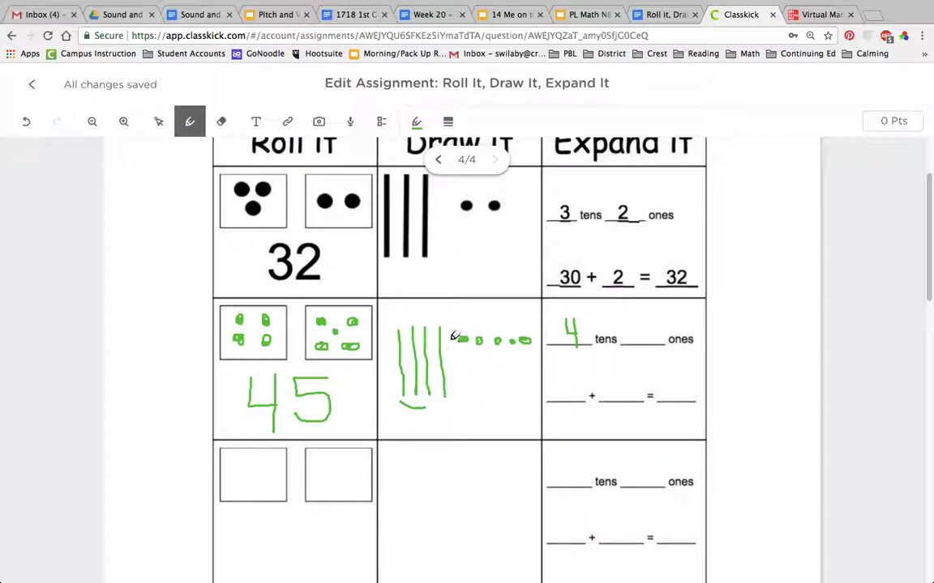
{"action": "mouse_move", "coordinate": [645, 326]}
{"action": "left_mouse_down"}
{"action": "mouse_move", "coordinate": [659, 329]}
{"action": "mouse_move", "coordinate": [645, 350]}
{"action": "left_mouse_up"}
{"action": "mouse_move", "coordinate": [559, 381]}
{"action": "left_mouse_down"}
{"action": "mouse_move", "coordinate": [558, 396]}
{"action": "mouse_move", "coordinate": [565, 383]}
{"action": "mouse_move", "coordinate": [611, 399]}
{"action": "mouse_move", "coordinate": [621, 386]}
{"action": "mouse_move", "coordinate": [667, 400]}
{"action": "mouse_move", "coordinate": [686, 382]}
{"action": "left_mouse_up"}
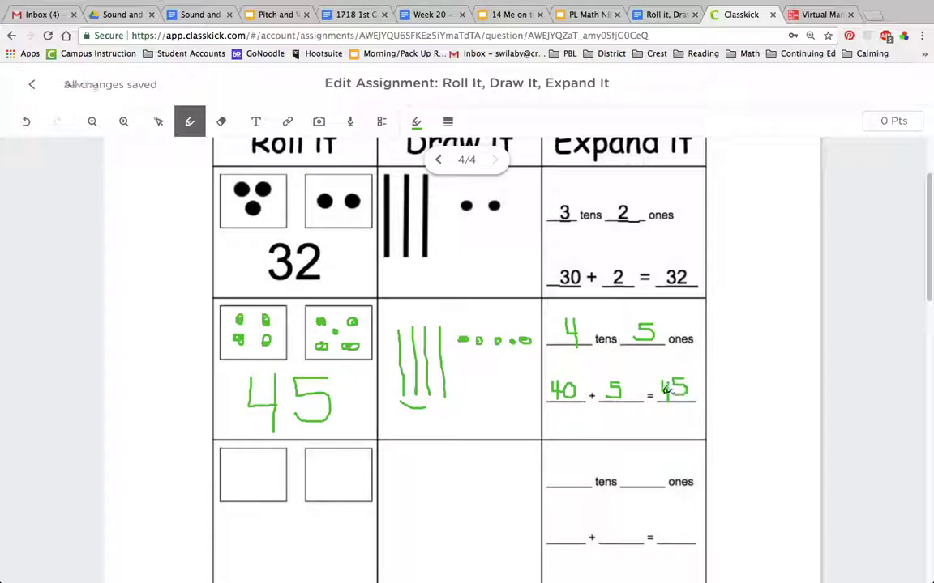
{"action": "scroll", "coordinate": [530, 382], "scroll_direction": "down", "scroll_amount": 5}
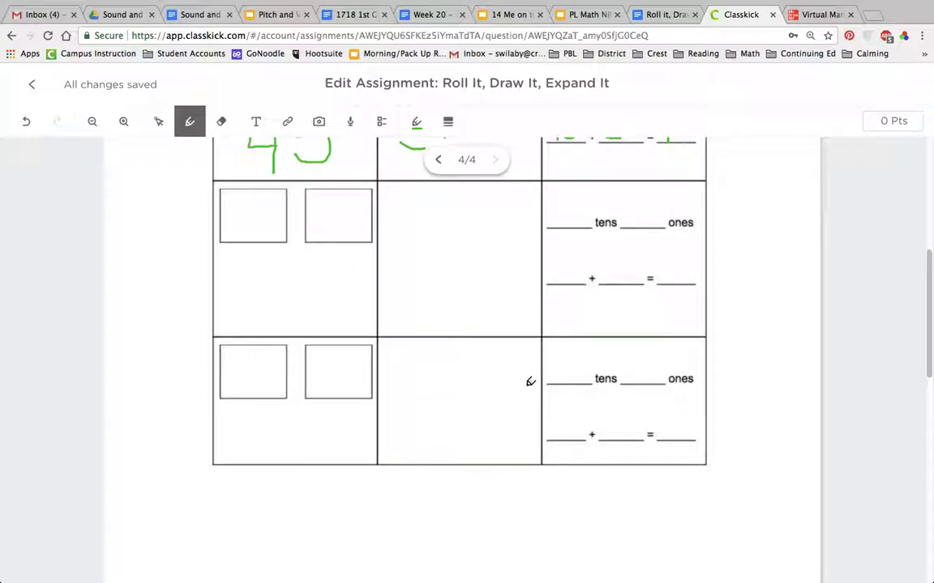
{"action": "scroll", "coordinate": [529, 382], "scroll_direction": "up", "scroll_amount": 3}
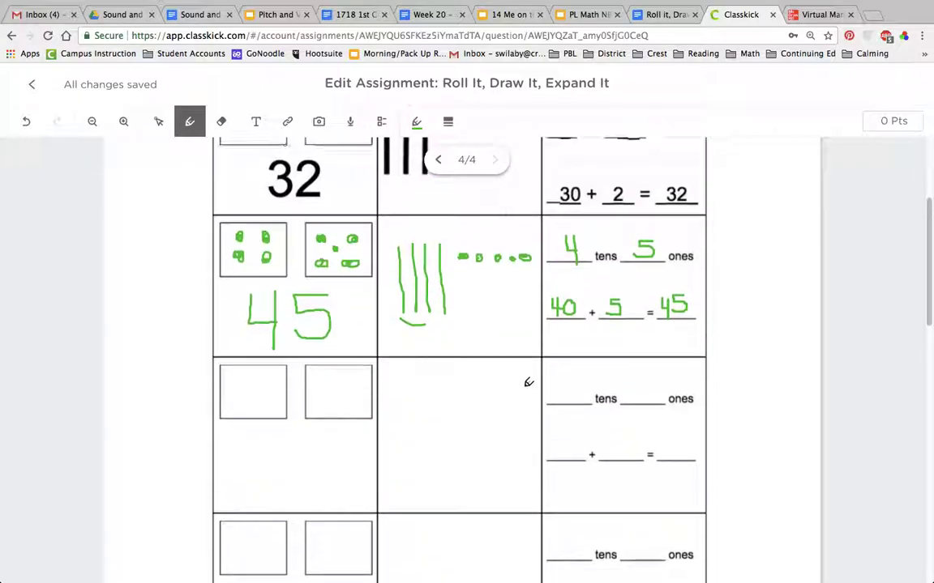